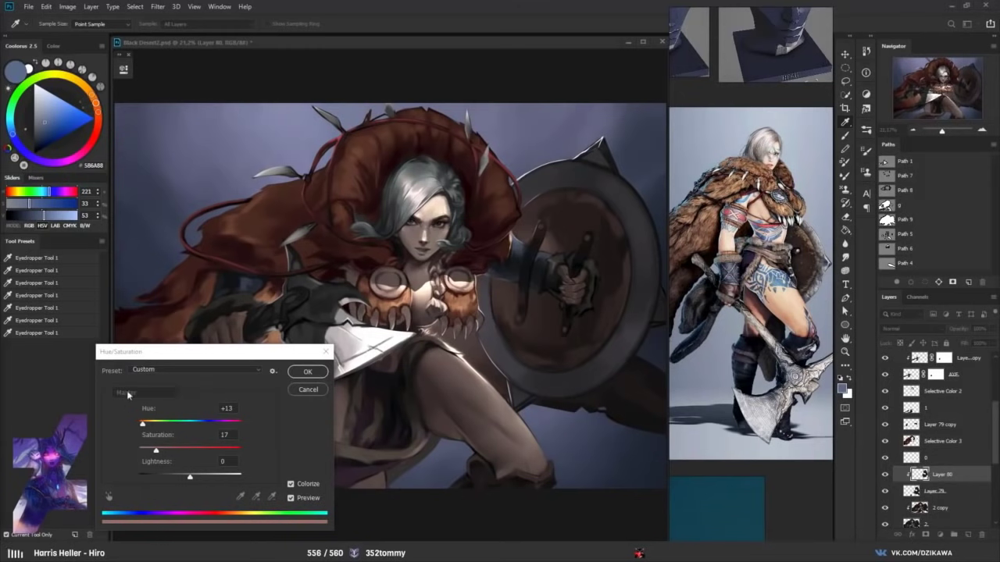
# - Raise the shield's colorize saturation to about +24, with hue near 17
pyautogui.moveTo(156, 451)
pyautogui.mouseDown()
pyautogui.moveTo(172, 449)
pyautogui.moveTo(145, 425)
pyautogui.mouseUp()
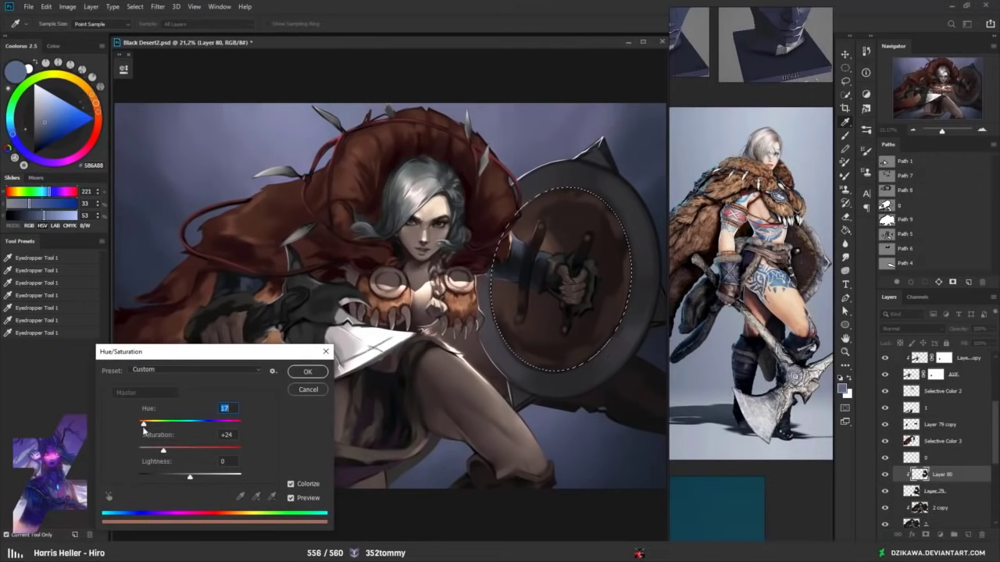
# - Fine-tune the shield's brown colorize to Hue +26, Saturation 22, Lightness -9 and commit it
pyautogui.moveTo(144, 425); pyautogui.dragTo(157, 453)
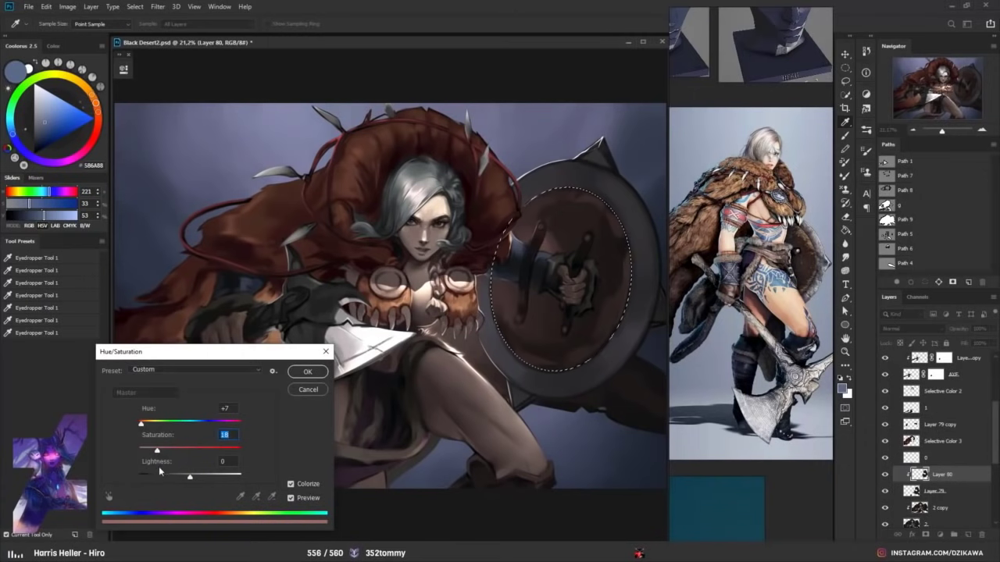
pyautogui.moveTo(157, 451); pyautogui.dragTo(156, 452)
pyautogui.click(189, 478)
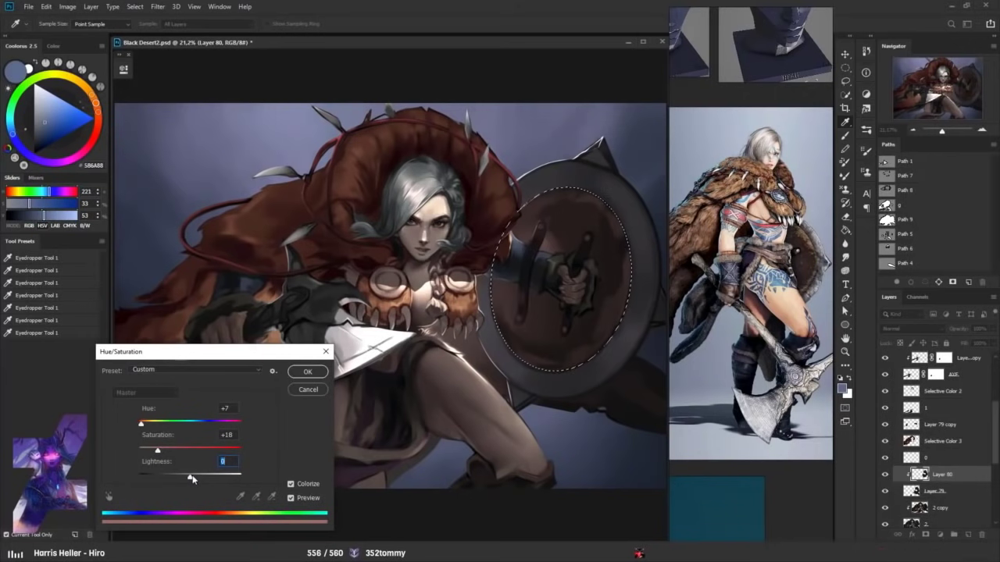
pyautogui.moveTo(191, 475); pyautogui.dragTo(194, 476)
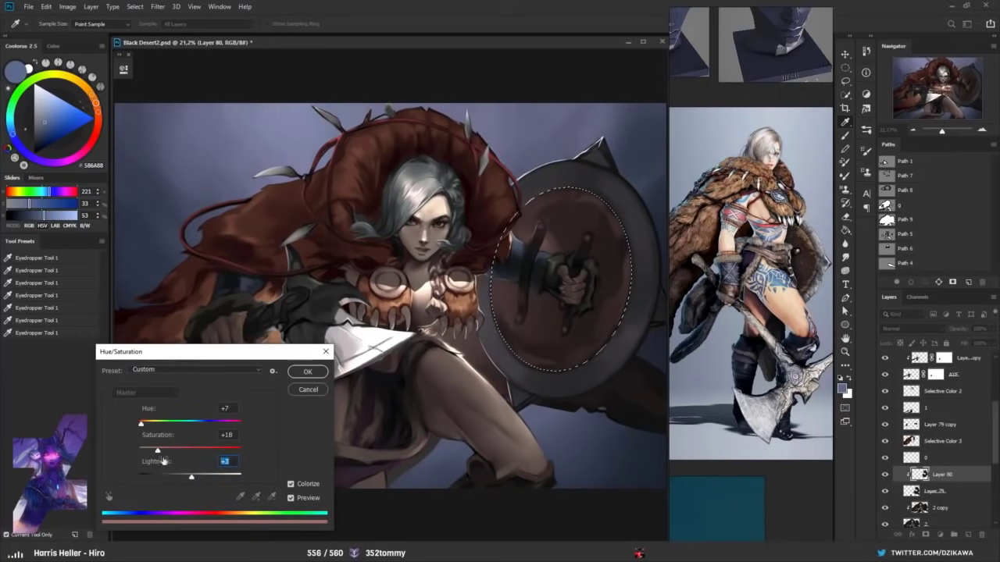
pyautogui.write('0')
pyautogui.moveTo(157, 450); pyautogui.dragTo(149, 426)
pyautogui.moveTo(174, 458); pyautogui.dragTo(161, 453)
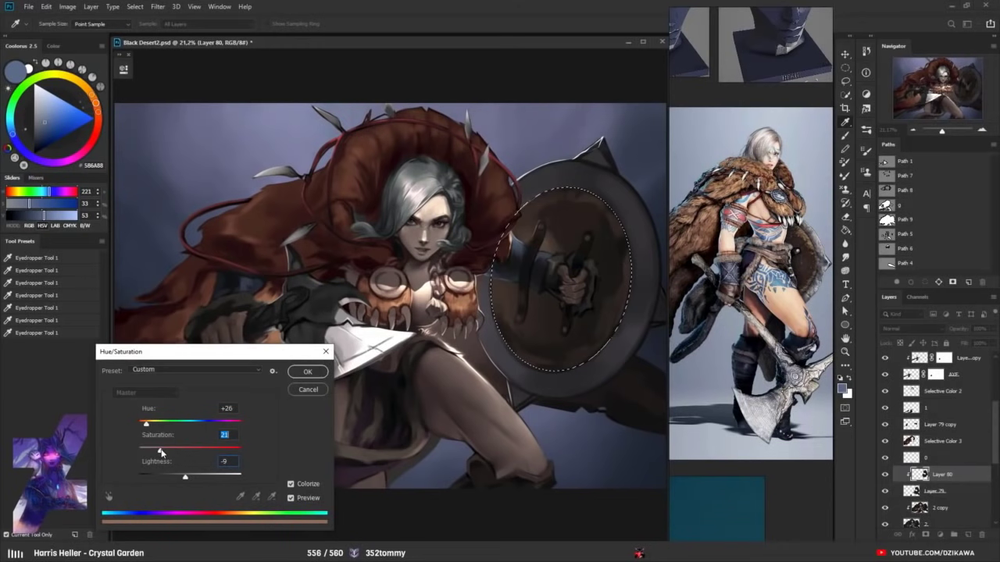
pyautogui.moveTo(160, 453); pyautogui.dragTo(161, 451)
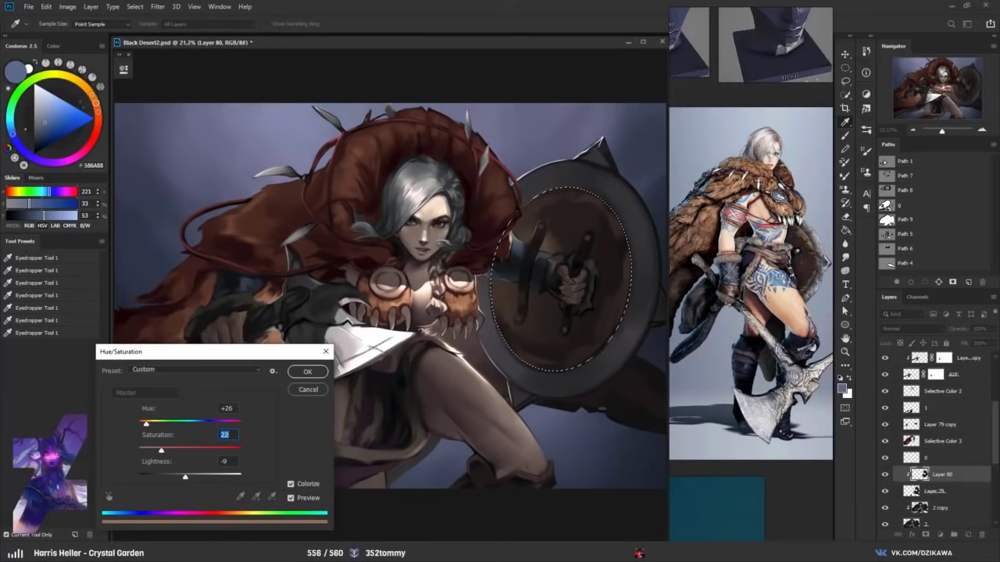
pyautogui.hotkey('alt', 'Tab')
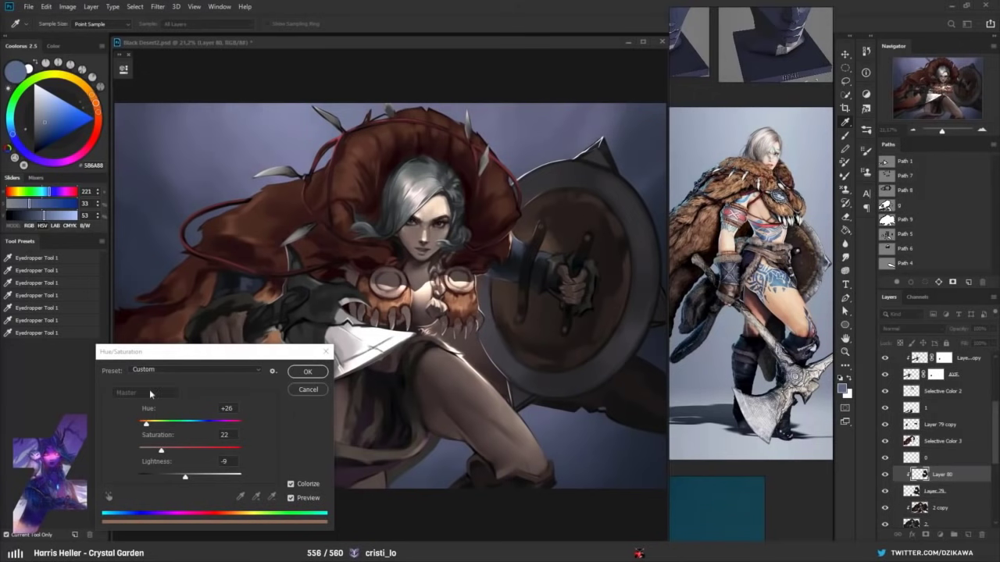
pyautogui.press('Return')
# - Deselect the shield and zoom out to see the whole painting
pyautogui.press('m')
pyautogui.moveTo(490, 187); pyautogui.dragTo(630, 370)
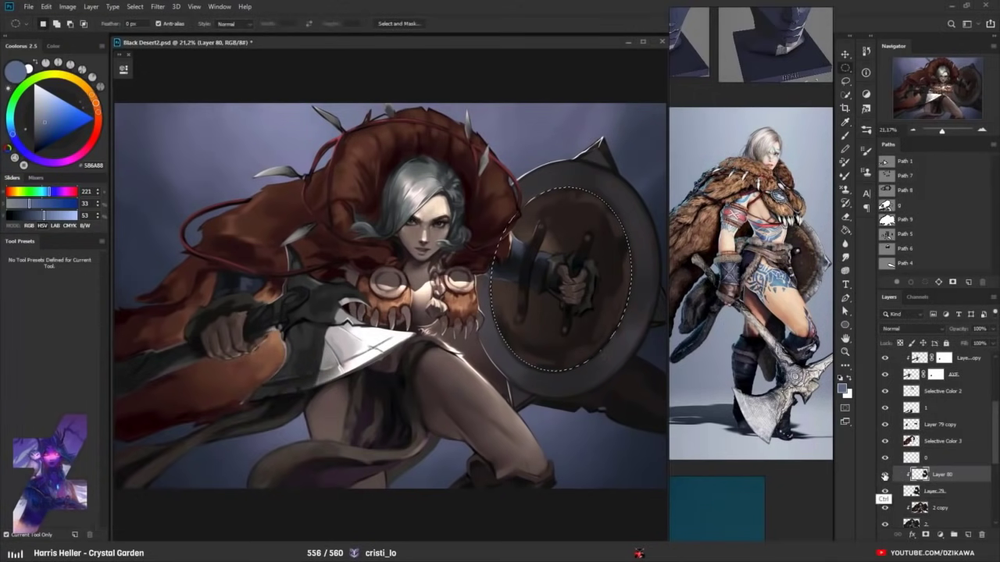
pyautogui.hotkey('ctrl', 'd')
pyautogui.press('z')
pyautogui.moveTo(645, 414); pyautogui.dragTo(631, 420)
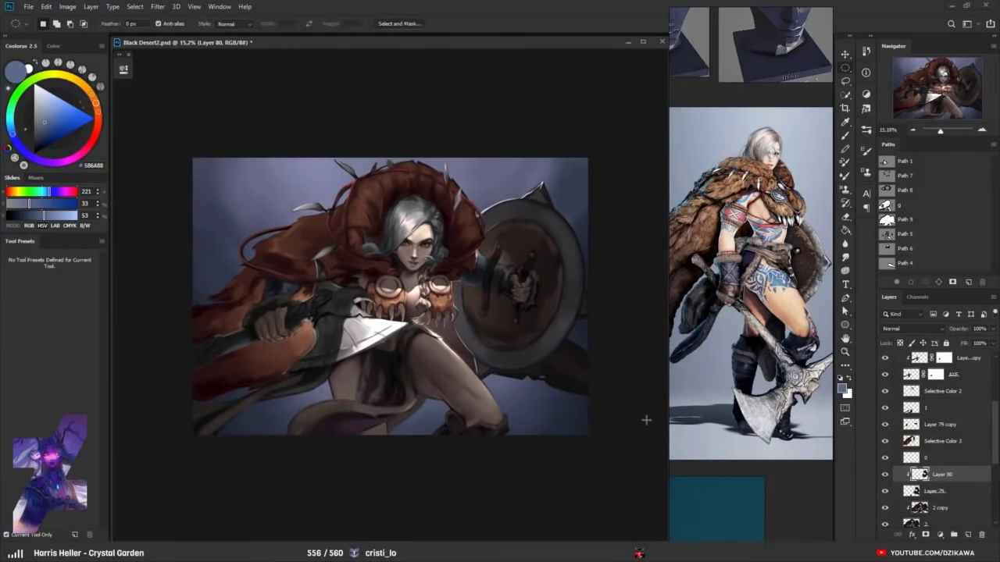
# - With Layer 79 targeted, add new Layer 81 and a Selective Color adjustment layer
pyautogui.click(919, 492)
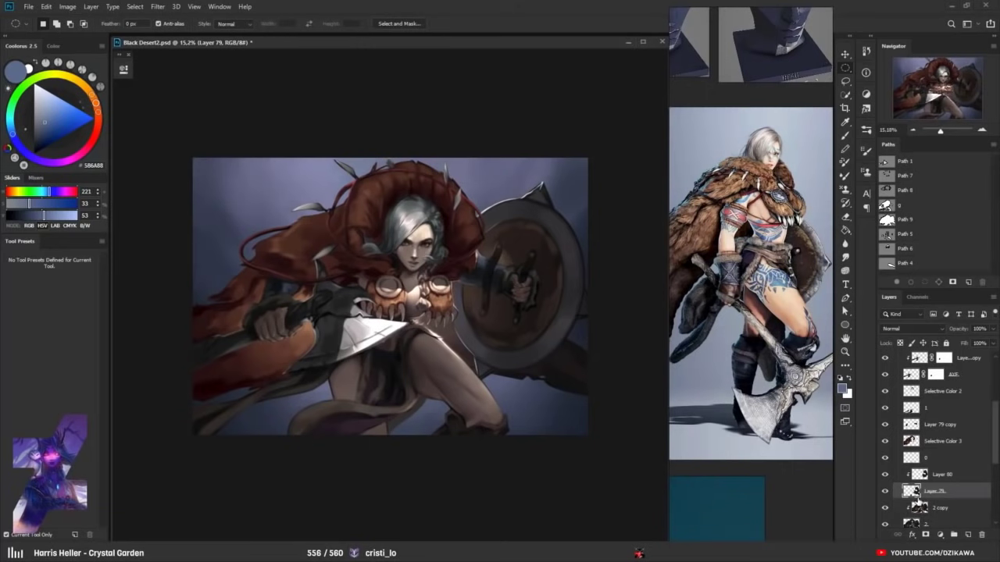
pyautogui.press('i')
pyautogui.hotkey('ctrl', 'u')
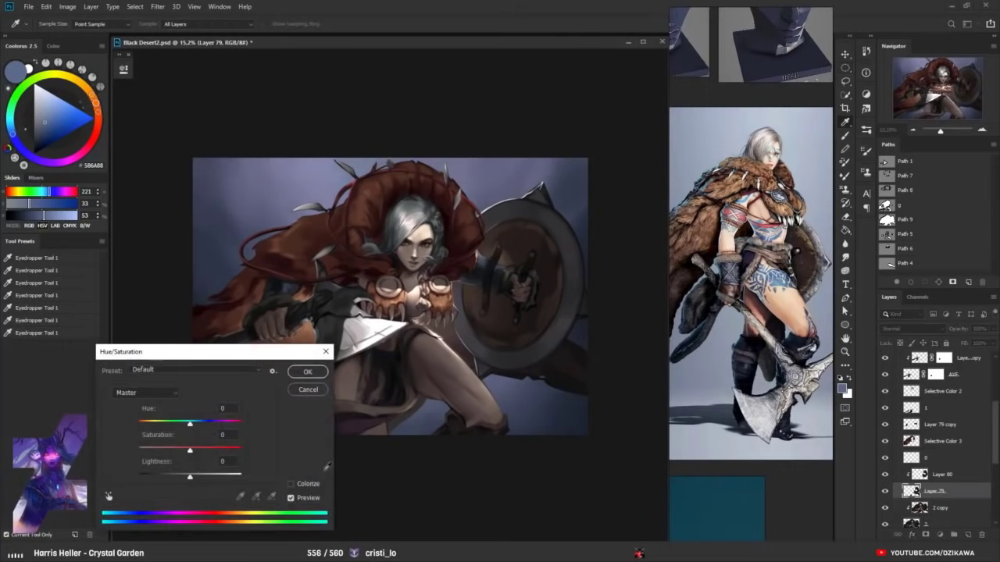
pyautogui.click(311, 389)
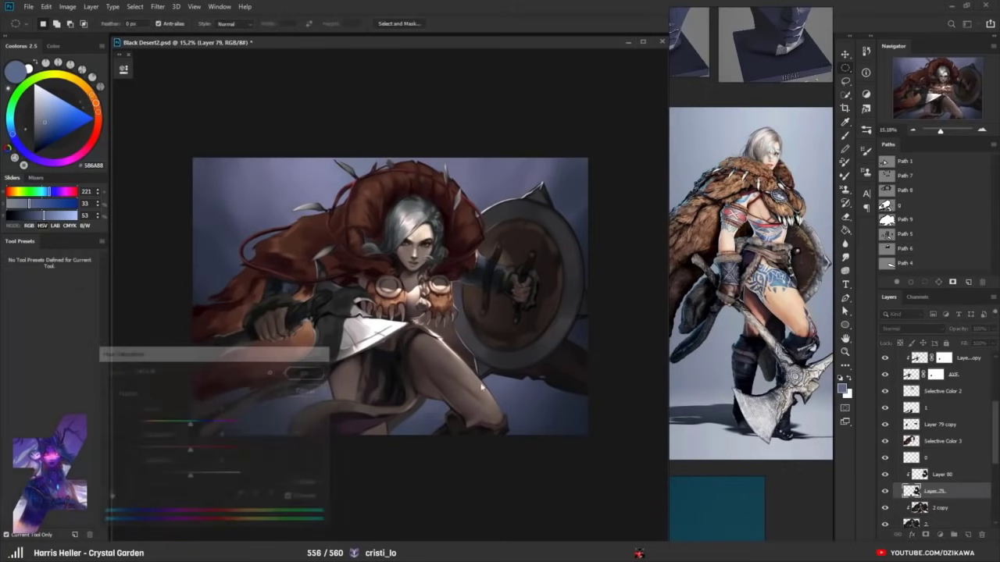
pyautogui.click(967, 536)
pyautogui.click(942, 535)
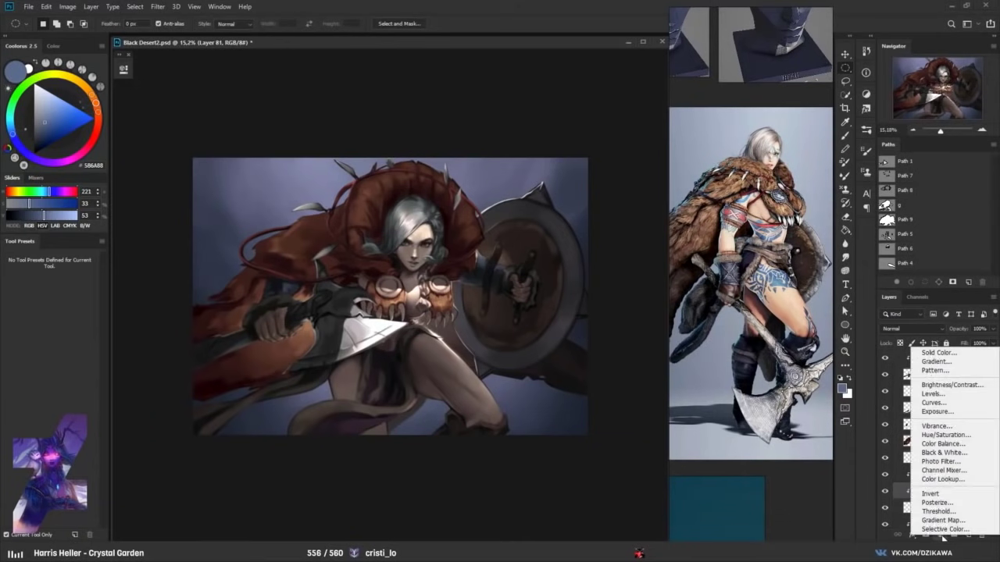
pyautogui.click(945, 529)
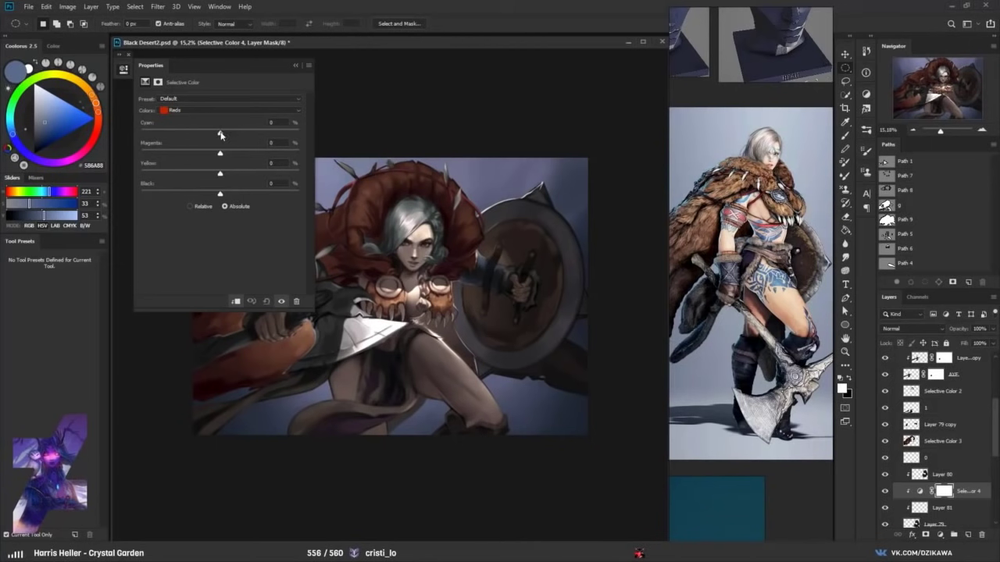
# - Set the Reds Cyan to -36 and reduce cyan in the Blacks
pyautogui.moveTo(219, 134)
pyautogui.mouseDown()
pyautogui.moveTo(184, 133)
pyautogui.moveTo(233, 153)
pyautogui.moveTo(224, 154)
pyautogui.moveTo(242, 173)
pyautogui.moveTo(224, 174)
pyautogui.mouseUp()
pyautogui.click(187, 110)
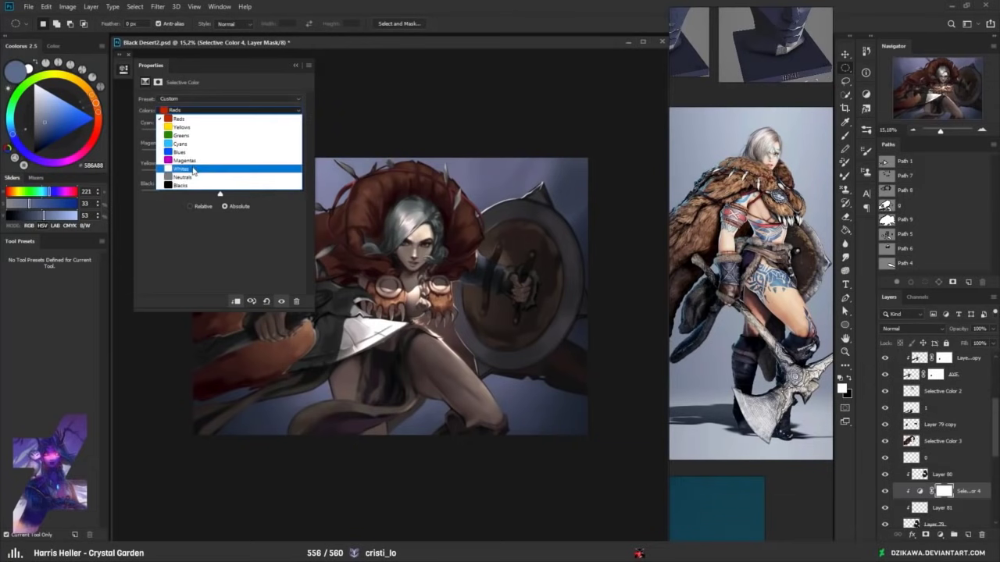
pyautogui.click(195, 186)
pyautogui.moveTo(220, 135); pyautogui.dragTo(225, 196)
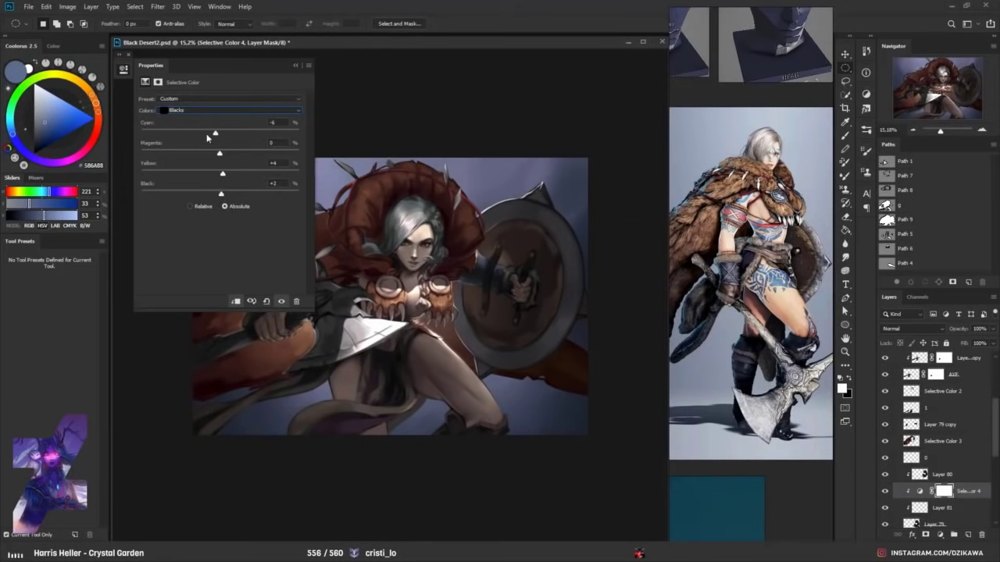
# - Set the Neutrals to Cyan +2, Magenta -2, Yellow -4 and lower their black
pyautogui.click(203, 110)
pyautogui.click(196, 177)
pyautogui.moveTo(220, 132)
pyautogui.mouseDown()
pyautogui.moveTo(210, 135)
pyautogui.moveTo(222, 139)
pyautogui.mouseUp()
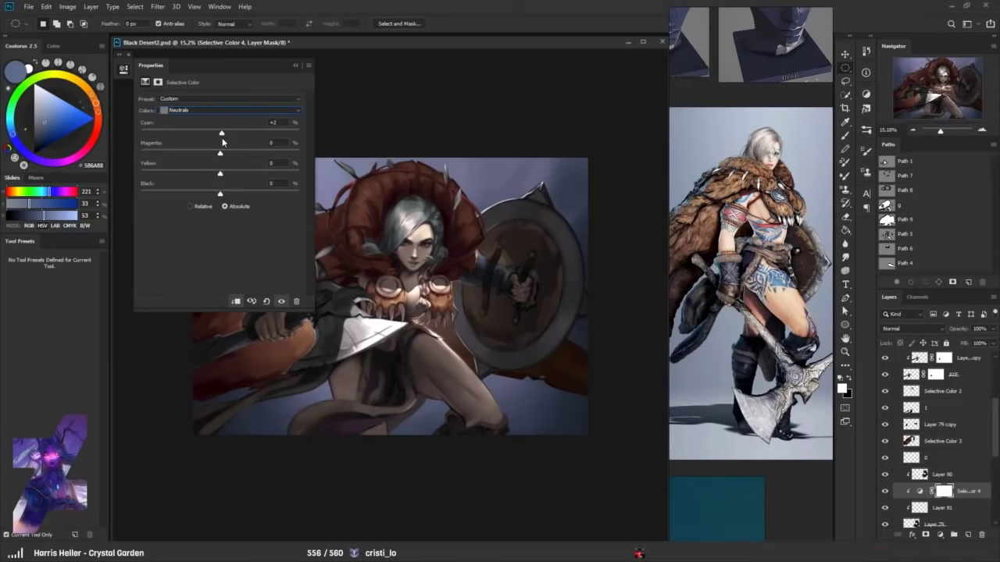
pyautogui.moveTo(219, 156); pyautogui.dragTo(227, 194)
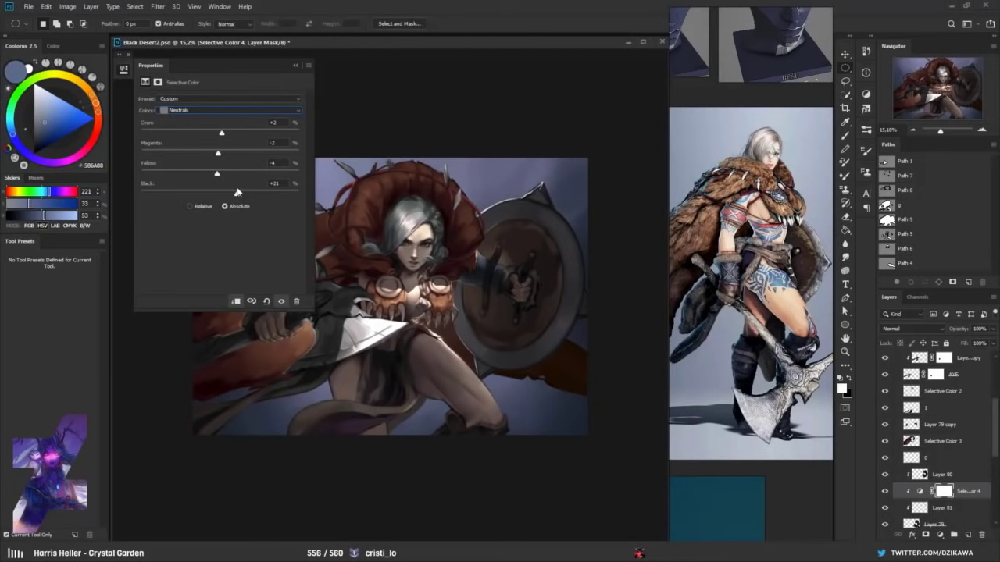
pyautogui.moveTo(237, 192); pyautogui.dragTo(218, 192)
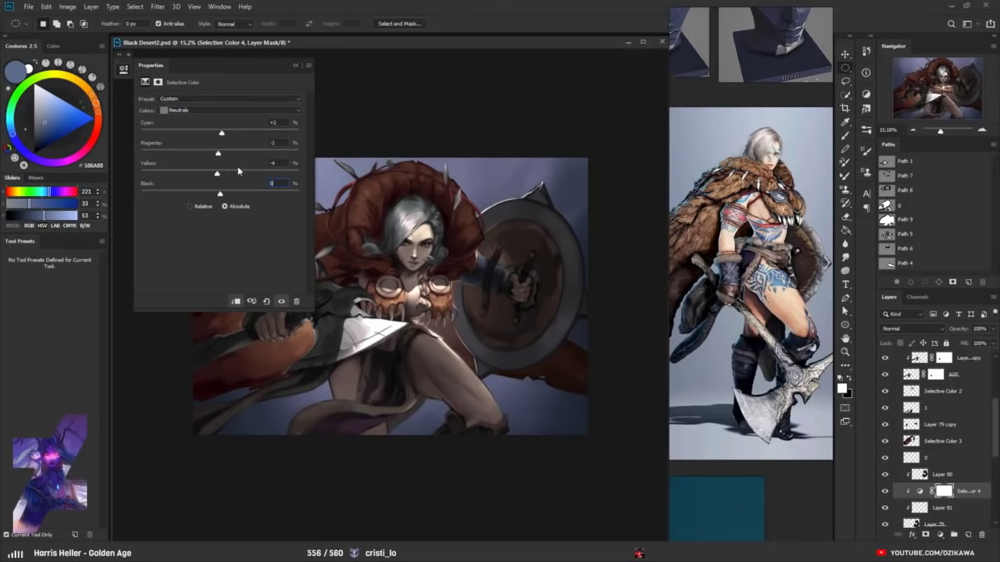
# - Toggle the Selective Color layer off and on to compare the result
pyautogui.click(914, 494)
pyautogui.click(886, 491)
pyautogui.click(888, 494)
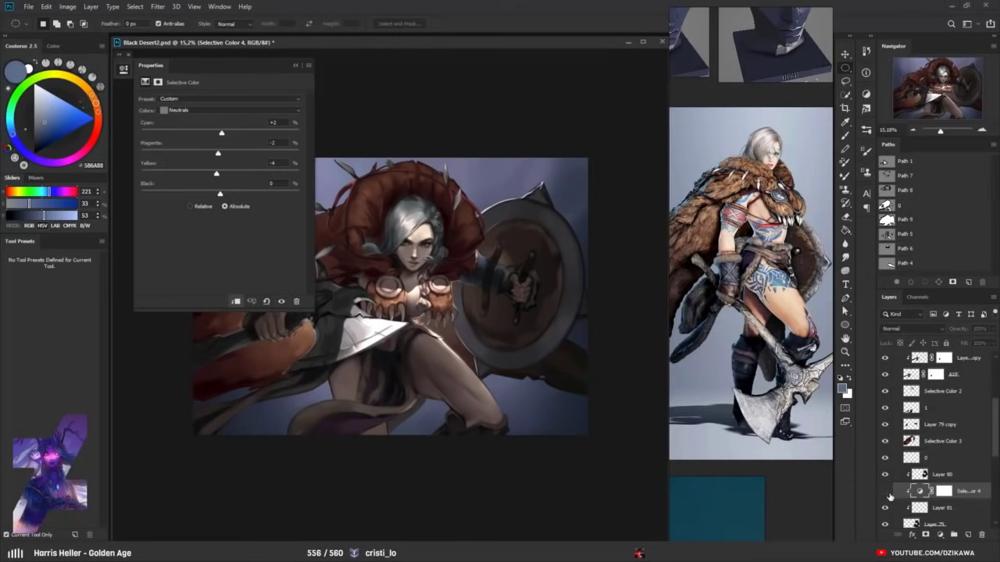
pyautogui.click(888, 495)
pyautogui.click(295, 66)
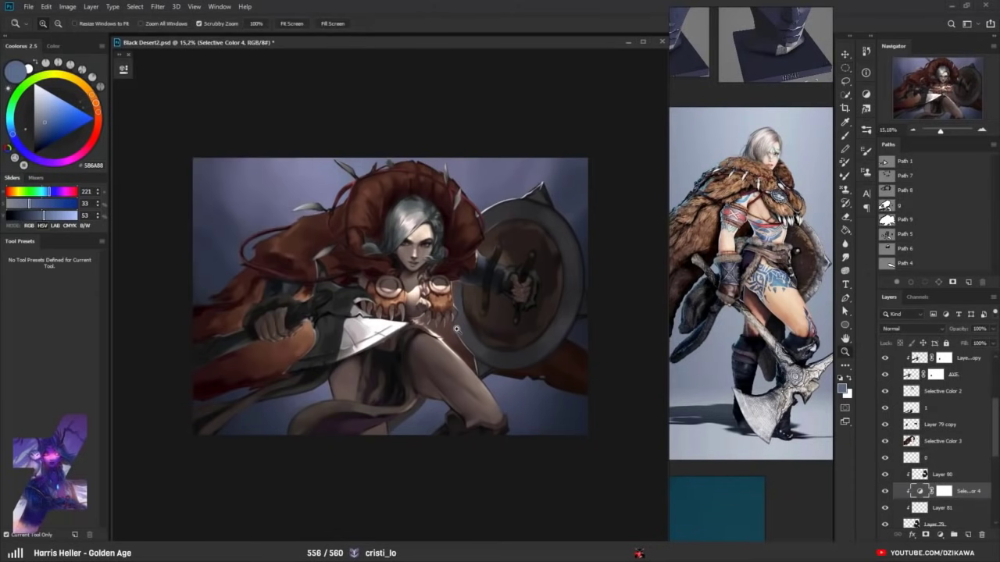
# - Zoom onto the pauldrons, load then drop the character outline selection, and hide the path
pyautogui.moveTo(427, 316); pyautogui.dragTo(507, 313)
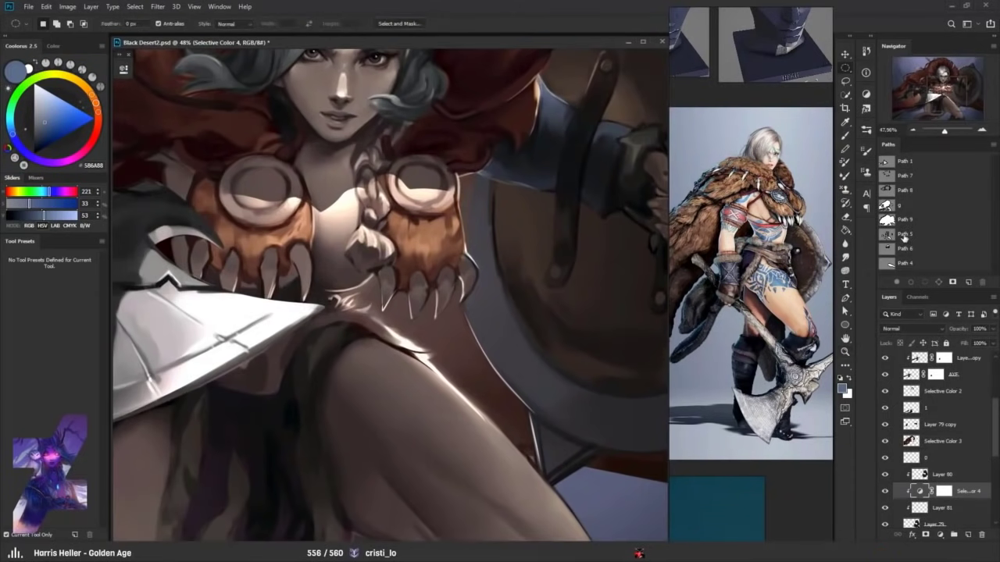
pyautogui.keyDown('ctrl'); pyautogui.click(886, 206); pyautogui.keyUp('ctrl')
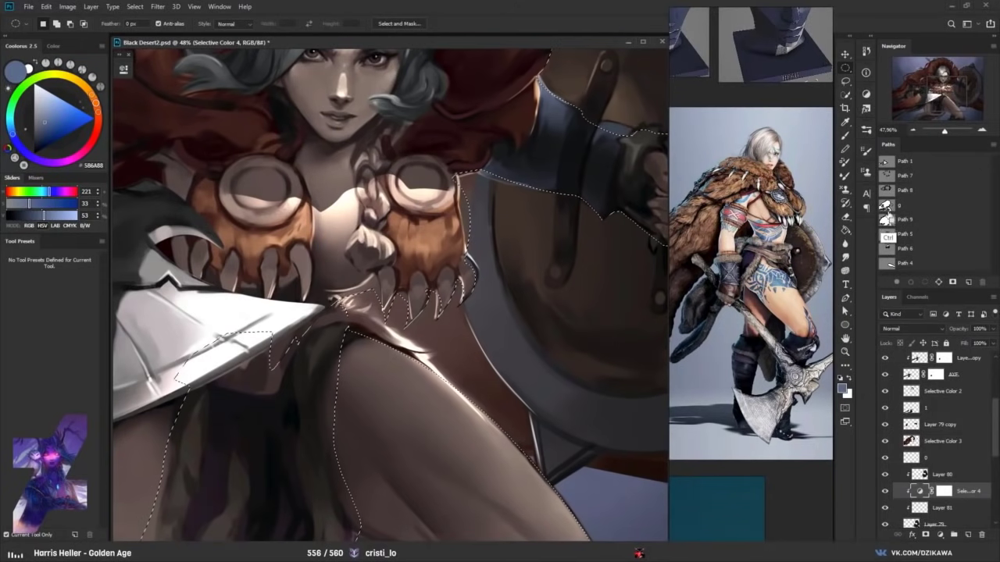
pyautogui.click(888, 209)
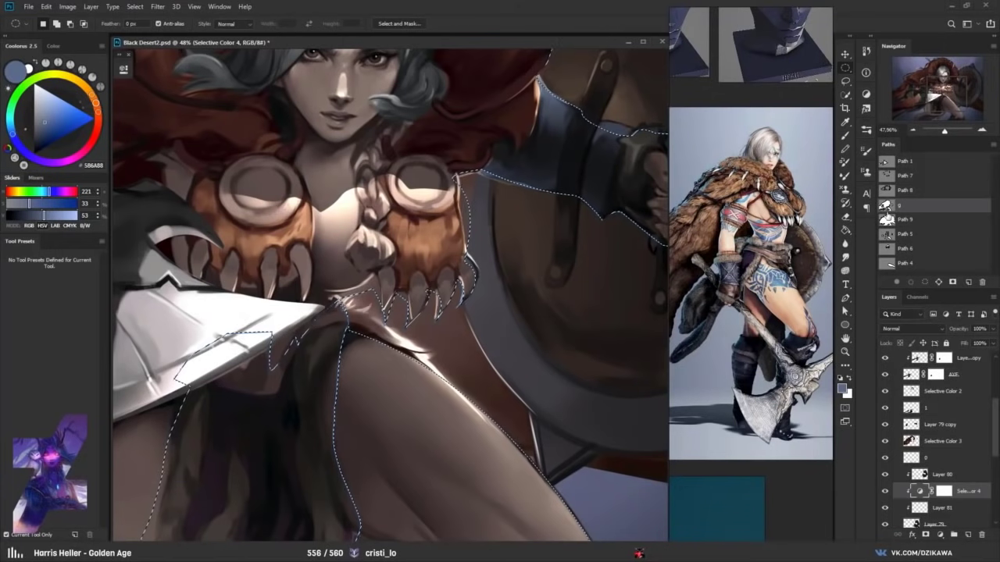
pyautogui.hotkey('ctrl', 'd')
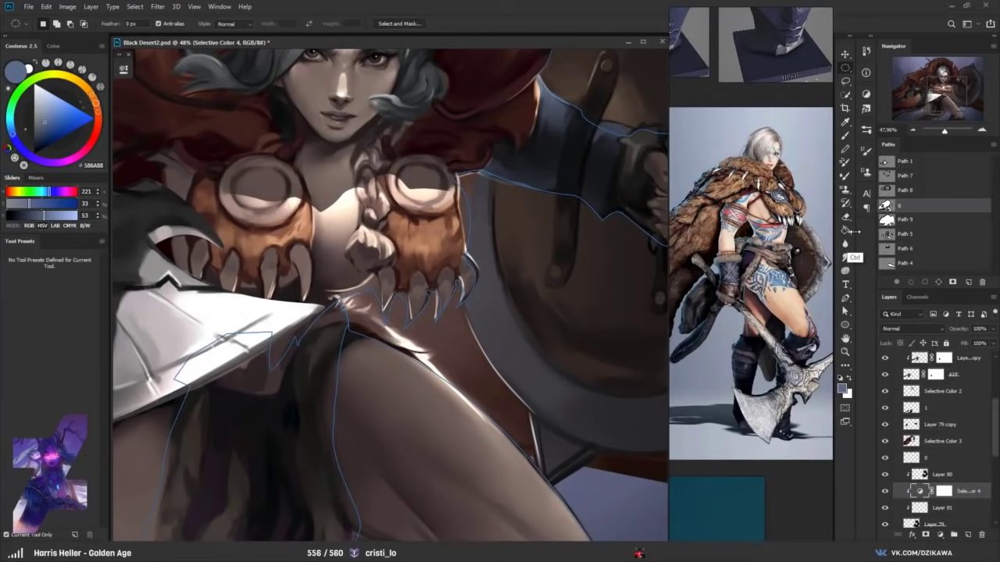
pyautogui.click(915, 272)
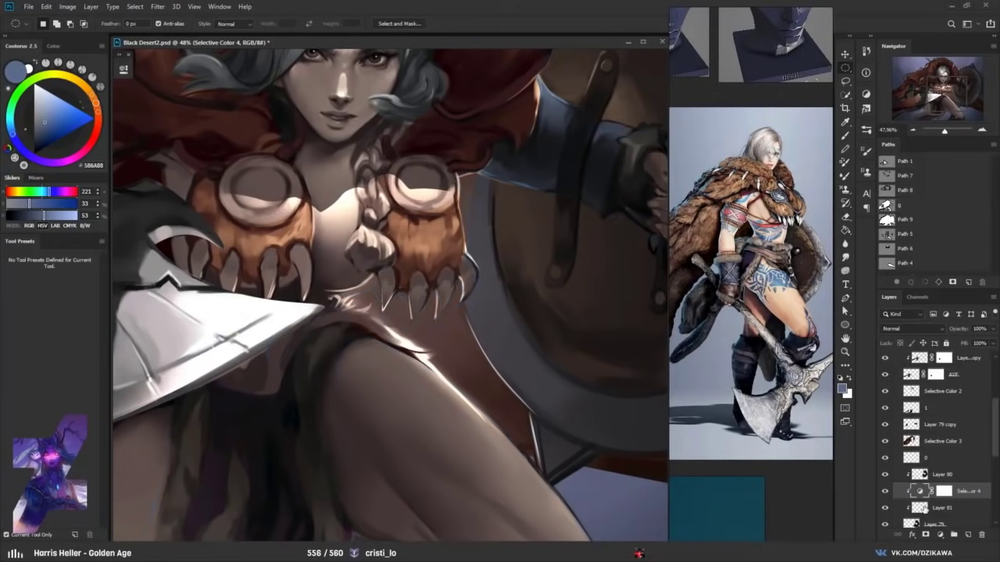
# - Select the shield area on Layer 80, check it, and copy it to new Layer 82
pyautogui.click(924, 475)
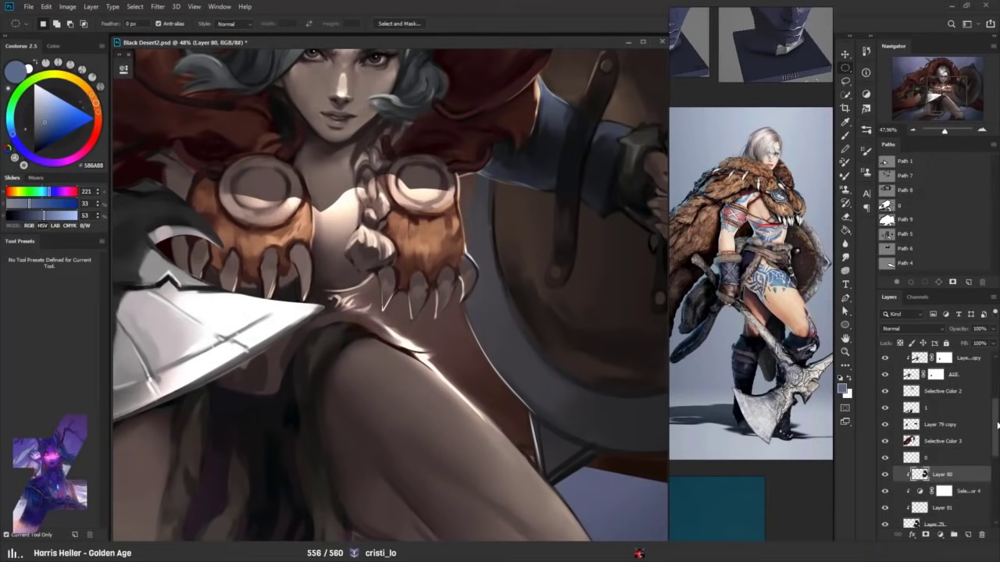
pyautogui.scroll(-3, 997, 443)
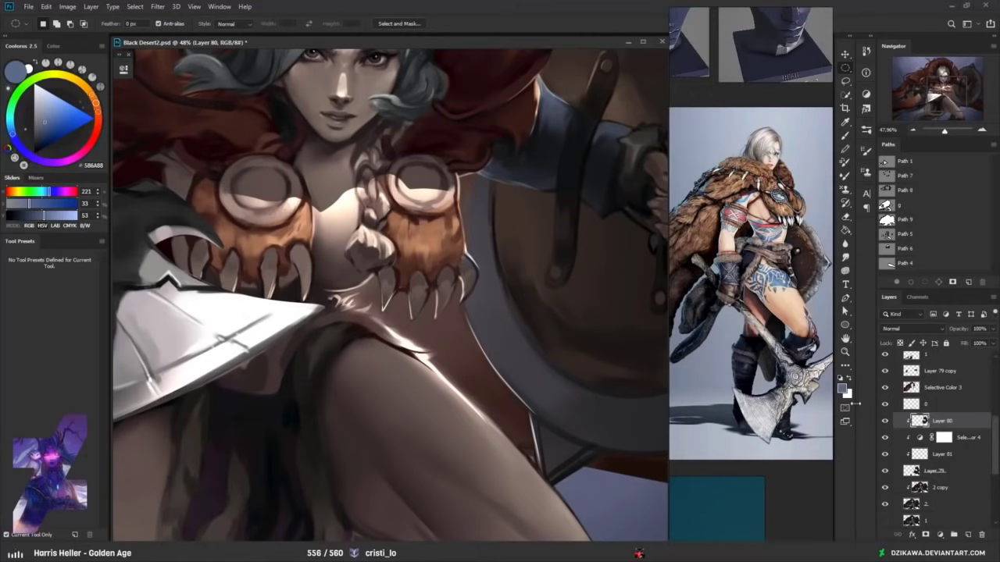
pyautogui.keyDown('ctrl'); pyautogui.click(918, 422); pyautogui.keyUp('ctrl')
pyautogui.press('z')
pyautogui.hotkey('ctrl', '0')
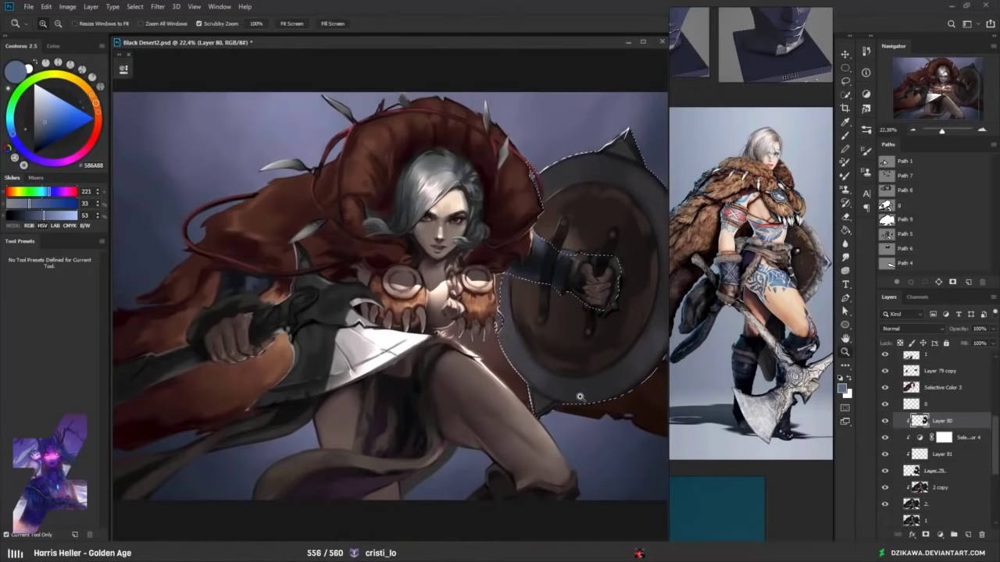
pyautogui.moveTo(561, 292); pyautogui.dragTo(578, 291)
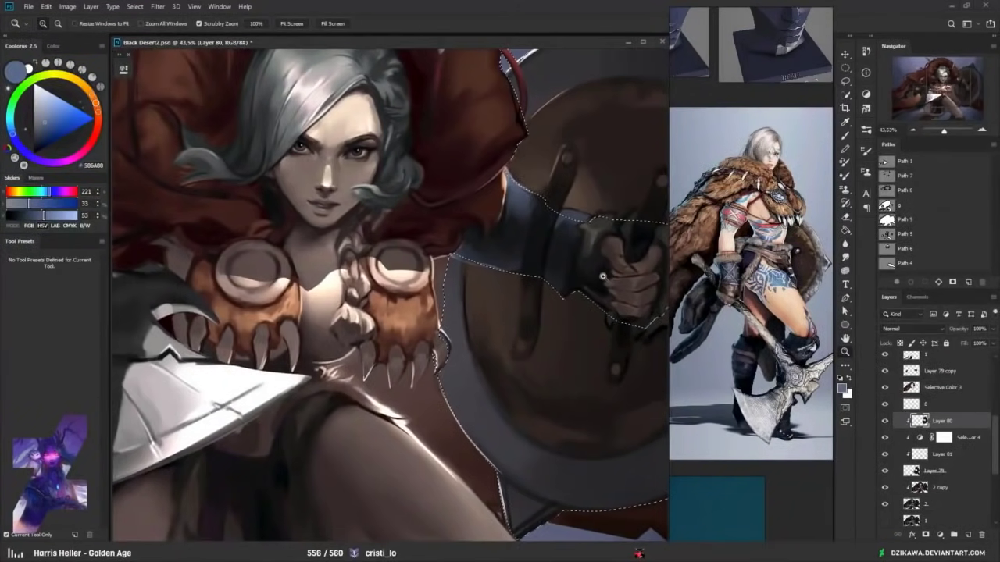
pyautogui.moveTo(605, 290)
pyautogui.mouseDown()
pyautogui.moveTo(595, 302)
pyautogui.moveTo(567, 303)
pyautogui.mouseUp()
pyautogui.press('l')
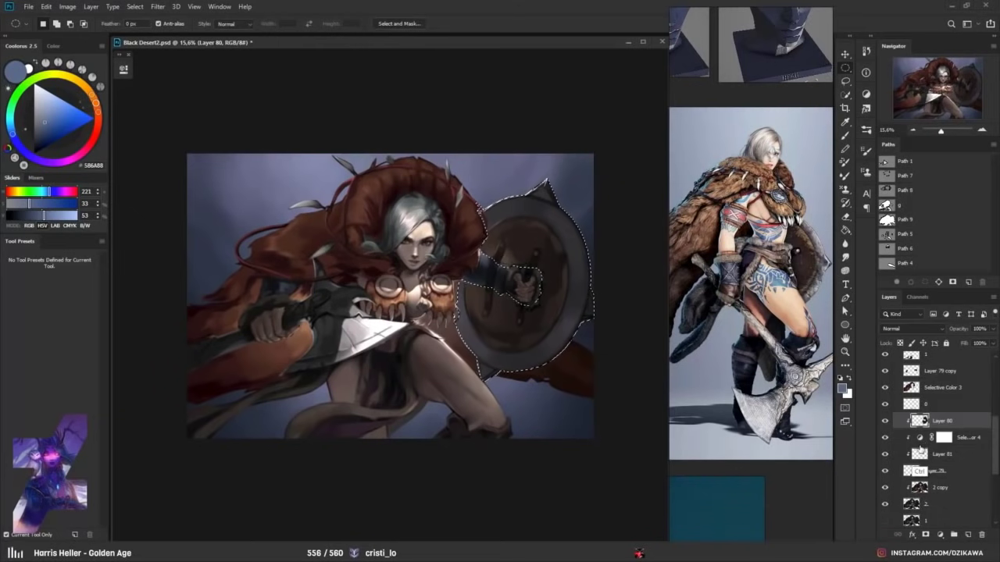
pyautogui.hotkey('ctrl', 'j')
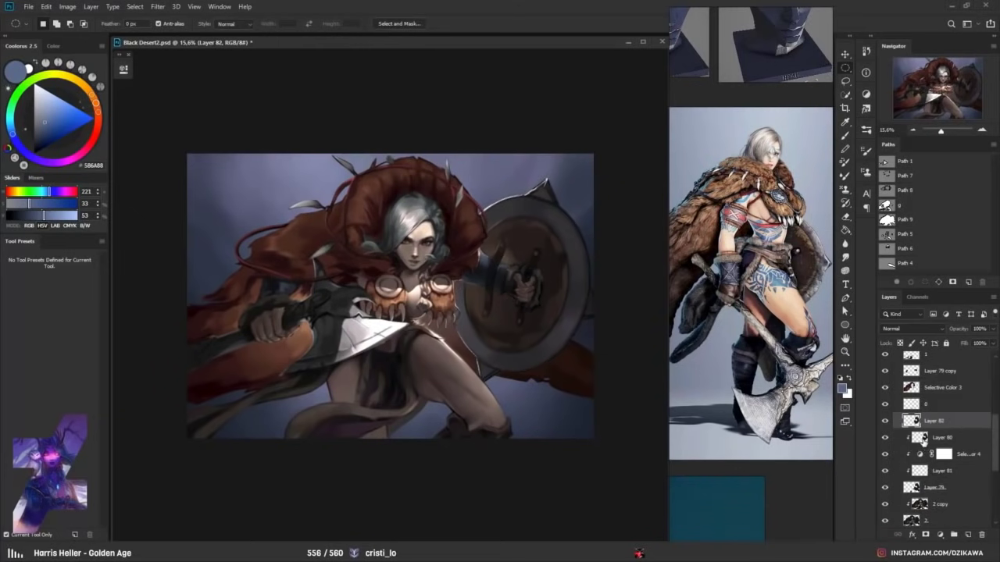
# - Merge the layers from Layer 80 down to Layer 79 into Layer 80
pyautogui.click(924, 439)
pyautogui.keyDown('shift'); pyautogui.click(914, 487); pyautogui.keyUp('shift')
pyautogui.hotkey('ctrl', 'e')
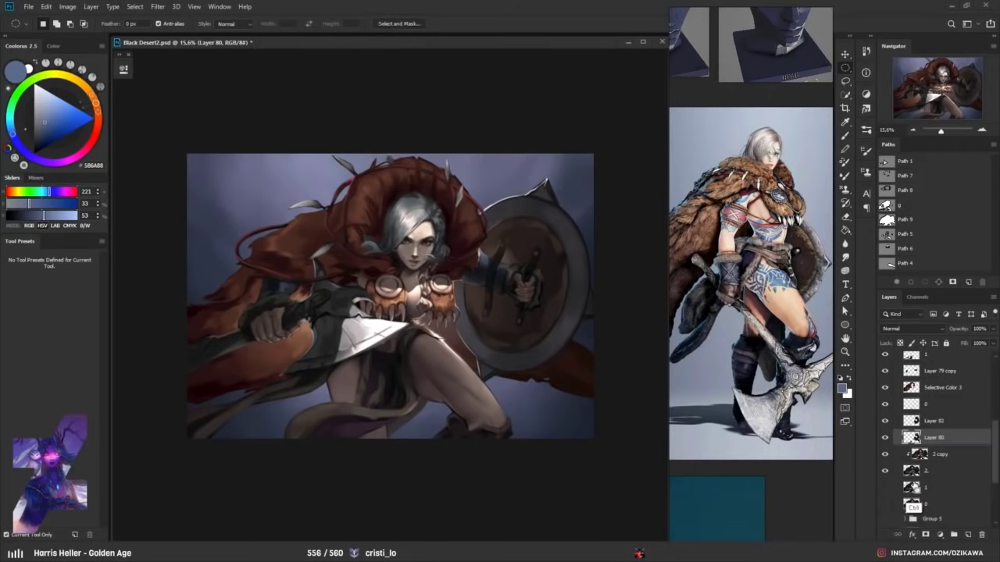
pyautogui.click(886, 438)
pyautogui.click(886, 420)
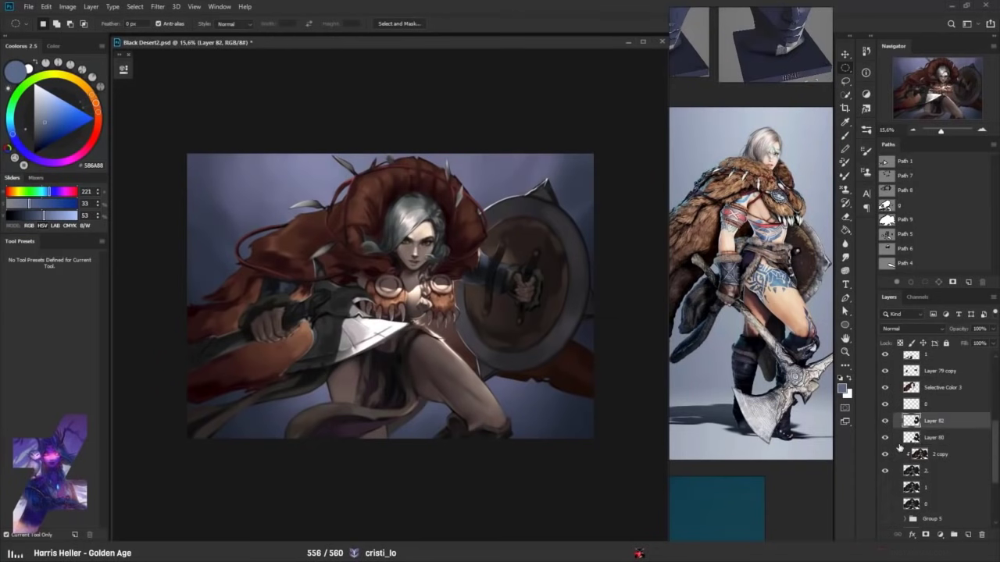
# - Erase the area beneath the sword tip near the thigh with a smaller eraser
pyautogui.press('e')
pyautogui.scroll(5, 429, 312)
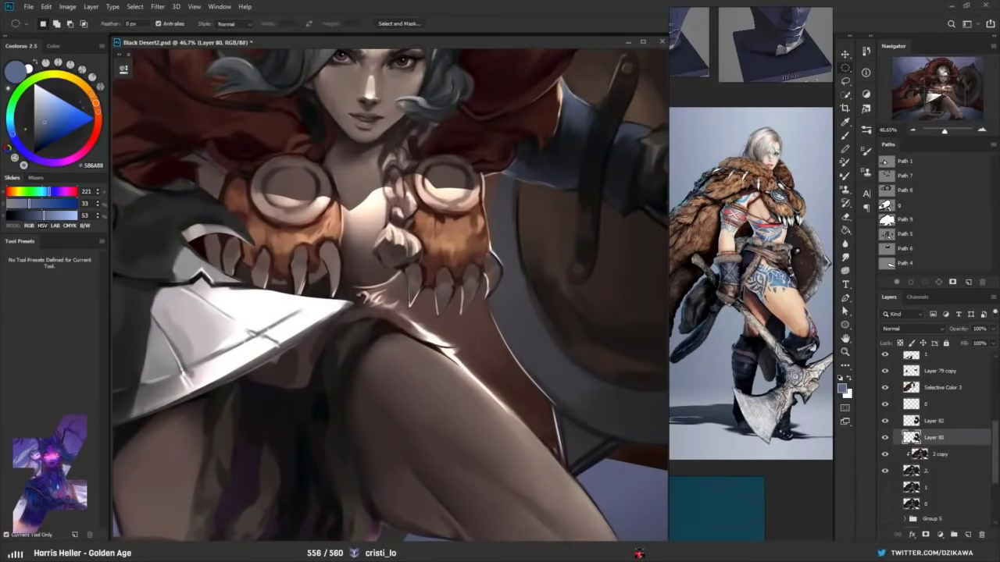
pyautogui.moveTo(353, 326); pyautogui.dragTo(435, 316)
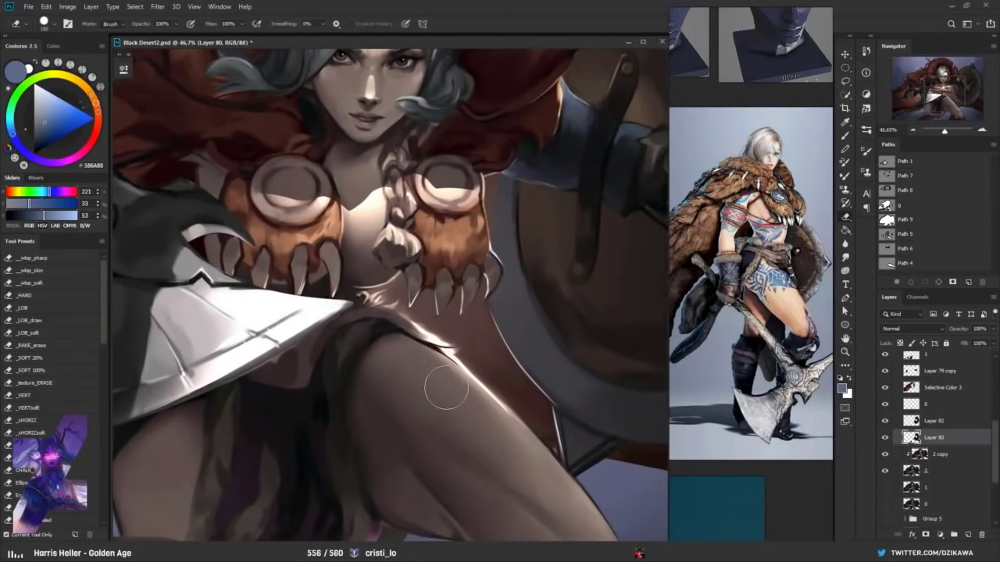
pyautogui.moveTo(502, 252); pyautogui.dragTo(484, 258)
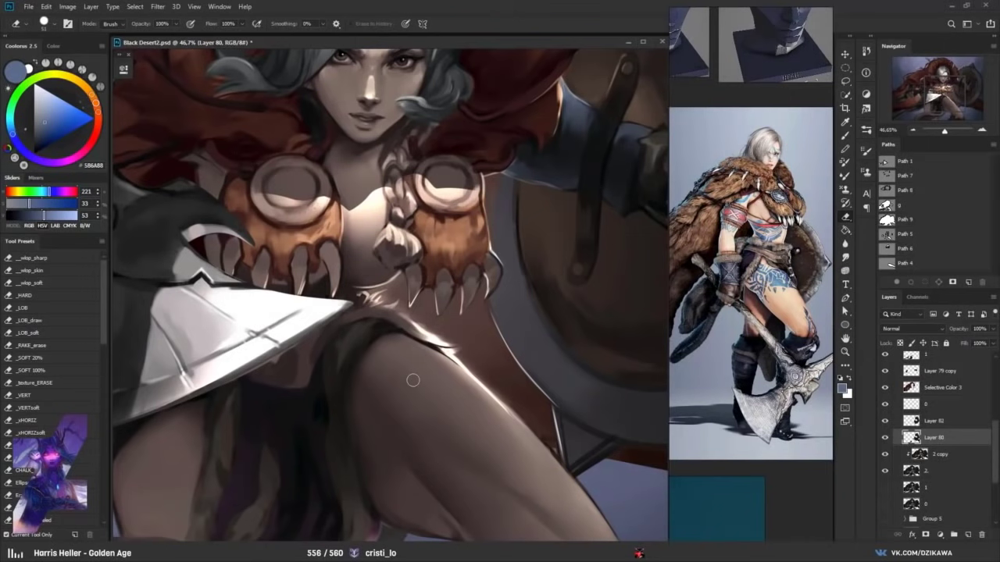
pyautogui.scroll(-3, 356, 312)
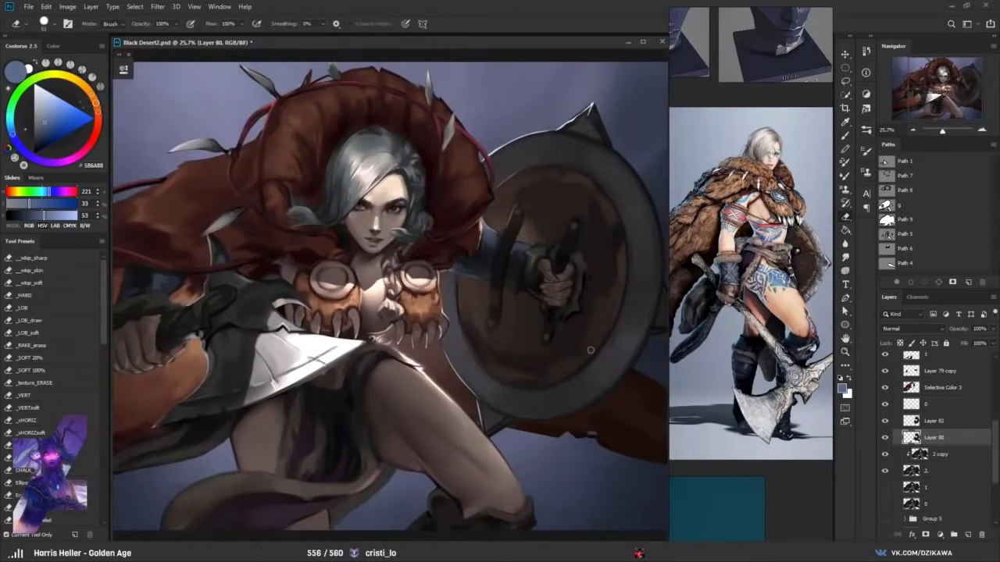
# - Toggle Layer 80's visibility to compare the erased edits
pyautogui.click(885, 438)
pyautogui.click(885, 435)
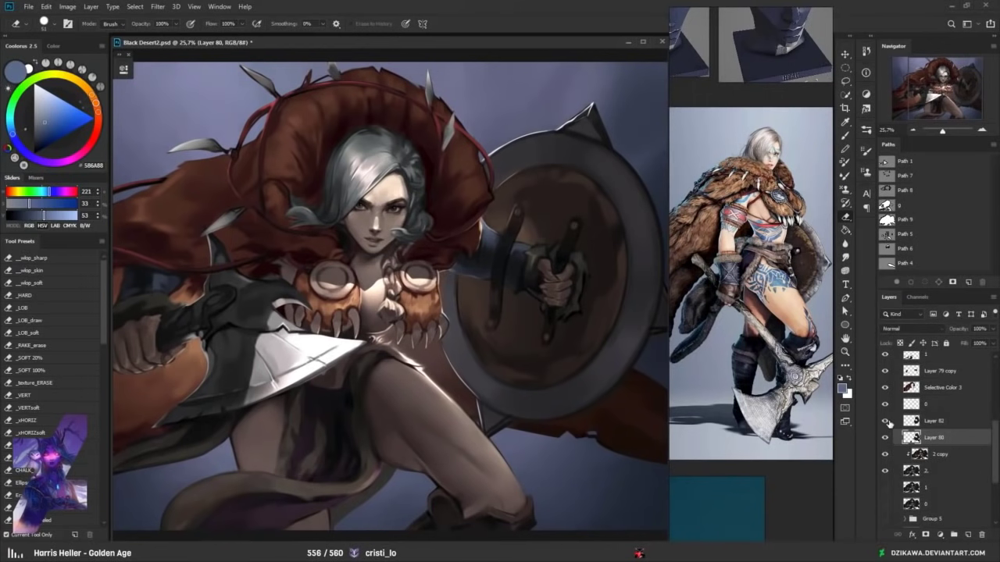
pyautogui.click(885, 438)
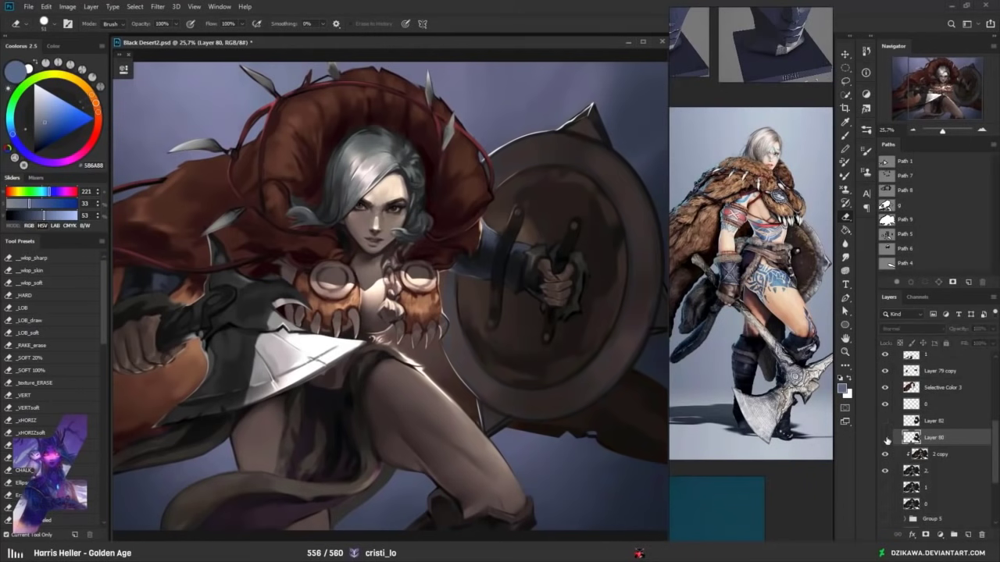
pyautogui.click(885, 439)
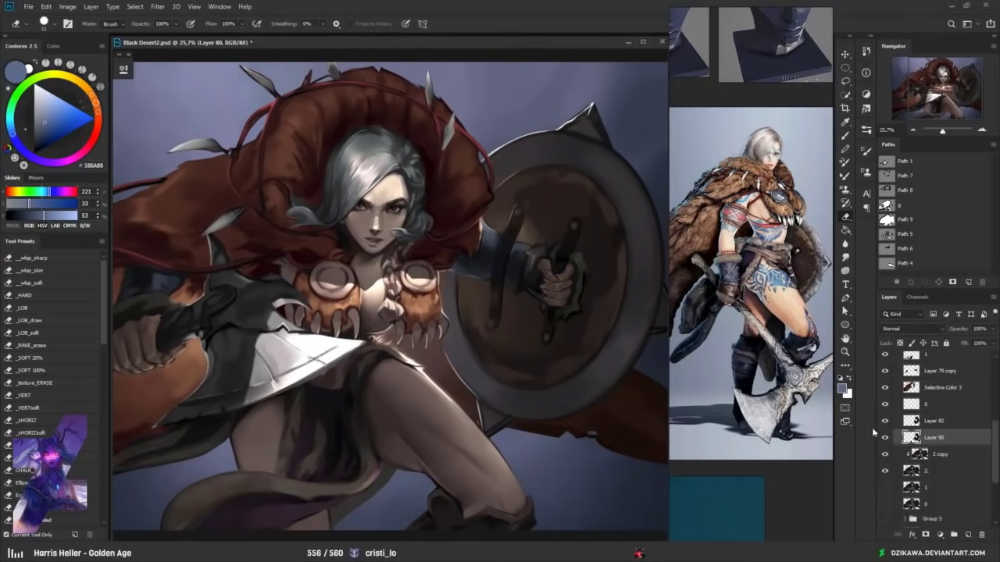
pyautogui.scroll(-2, 553, 422)
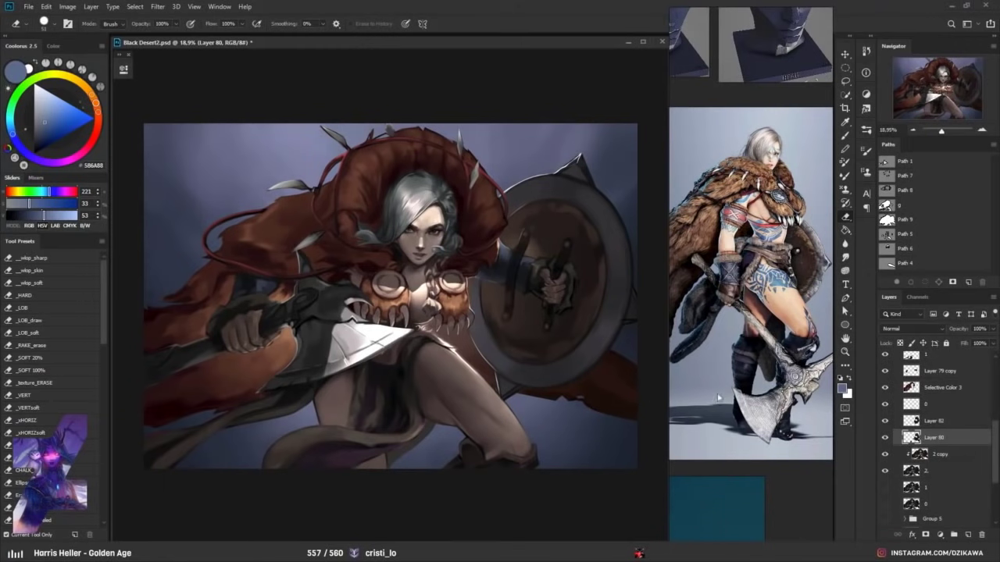
# - On Layer 82, switch to the Brush and sample a dark blue-grey from the shield
pyautogui.click(922, 422)
pyautogui.press('b')
pyautogui.scroll(3, 566, 284)
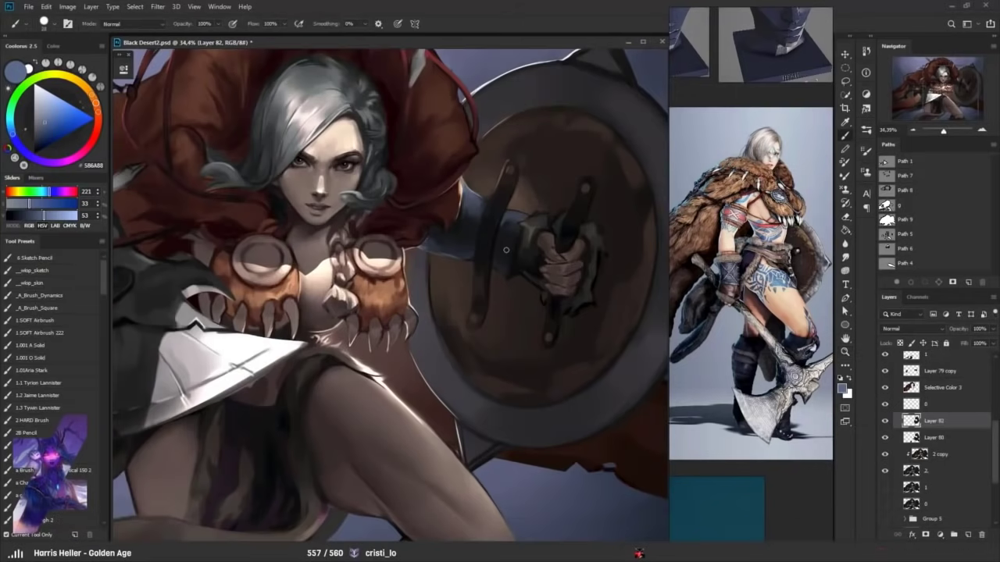
pyautogui.keyDown('alt'); pyautogui.click(419, 256); pyautogui.keyUp('alt')
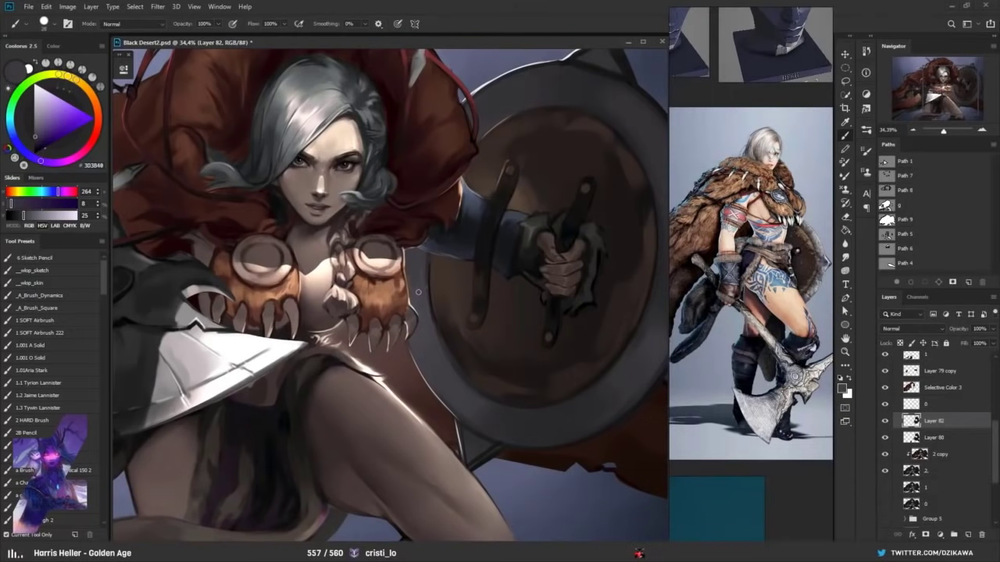
pyautogui.rightClick(418, 293)
pyautogui.keyDown('alt'); pyautogui.click(415, 293); pyautogui.keyUp('alt')
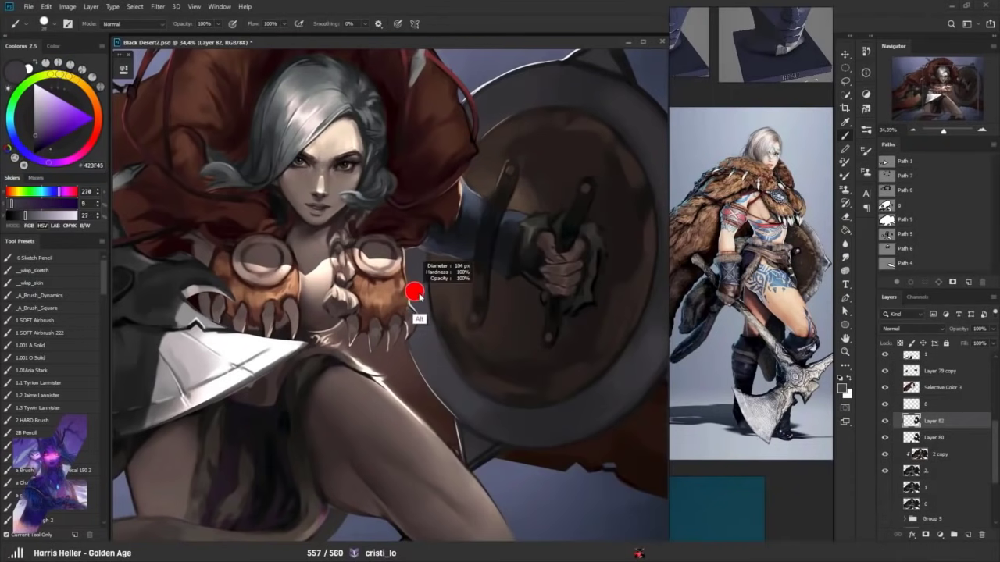
pyautogui.scroll(-3, 414, 293)
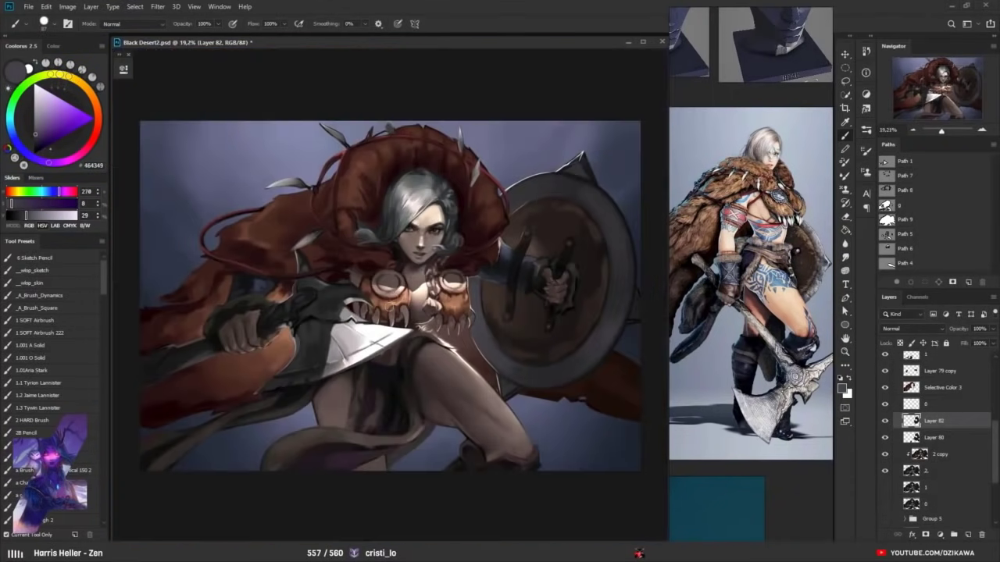
# - Save the painting, toggle the 2 copy layer to compare skin, then select it
pyautogui.hotkey('ctrl', 's')
pyautogui.click(885, 456)
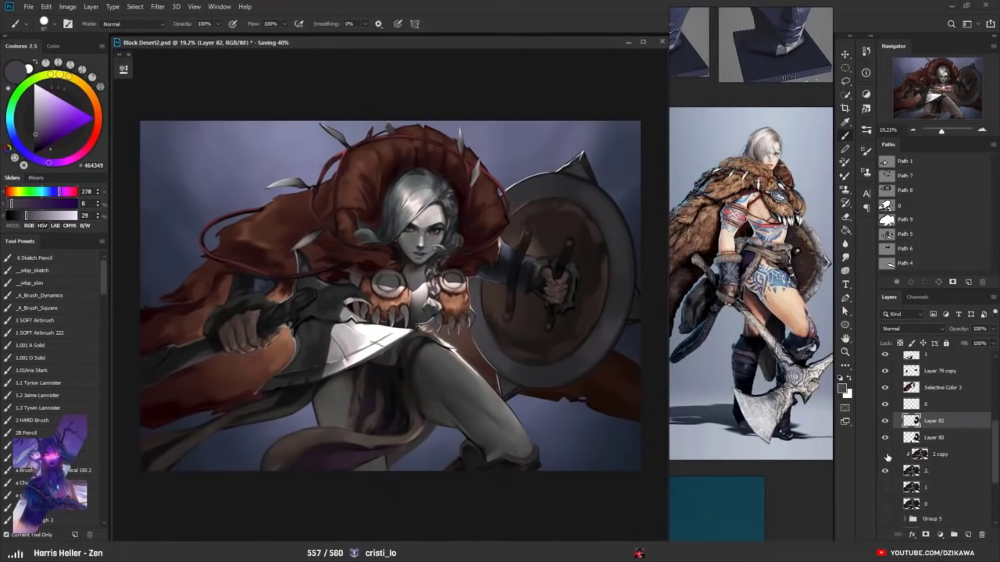
pyautogui.click(886, 455)
pyautogui.click(885, 456)
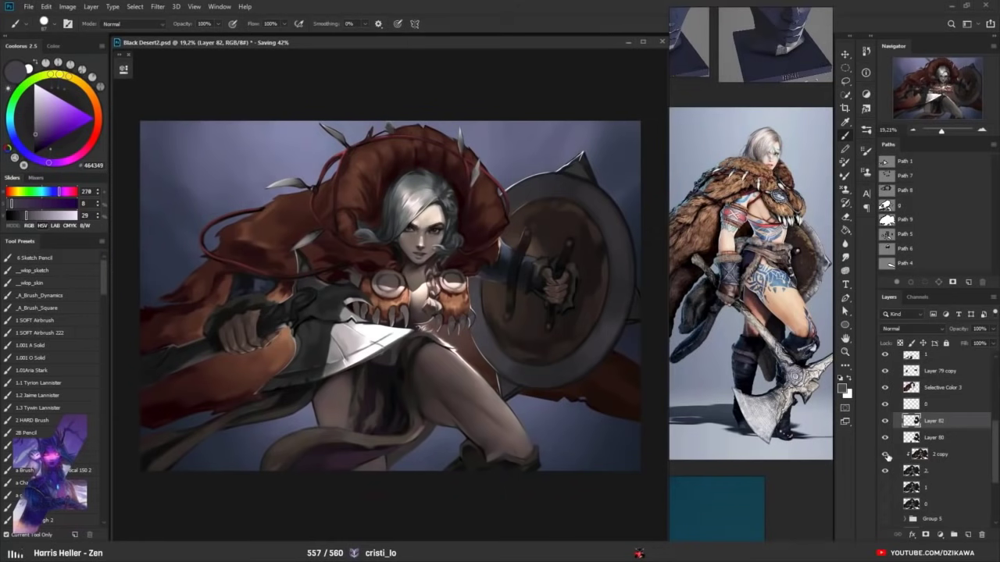
pyautogui.click(885, 455)
pyautogui.click(924, 459)
pyautogui.scroll(3, 392, 292)
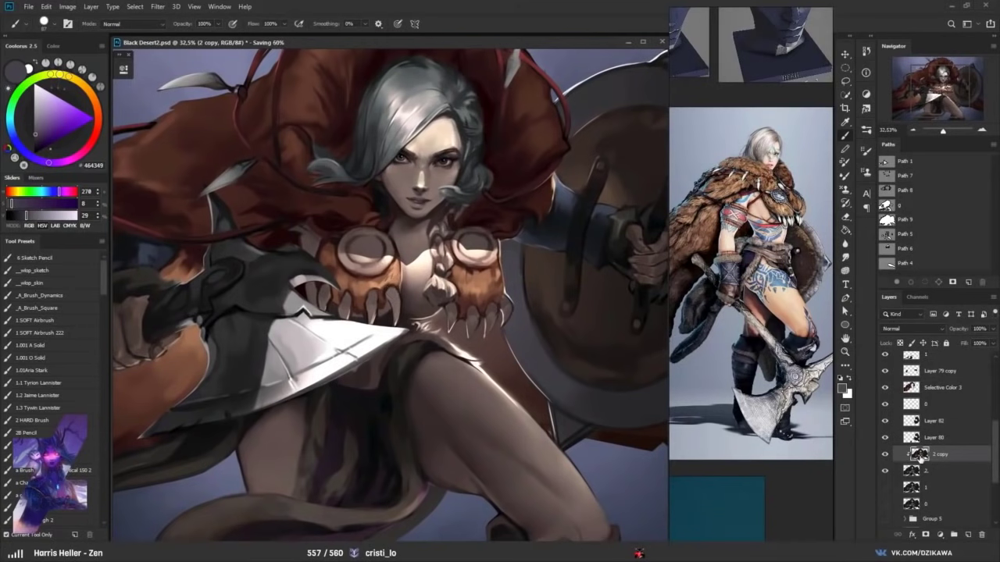
# - Show Path 7's ring outlines and reposition and resize the right chest ring path
pyautogui.press('l')
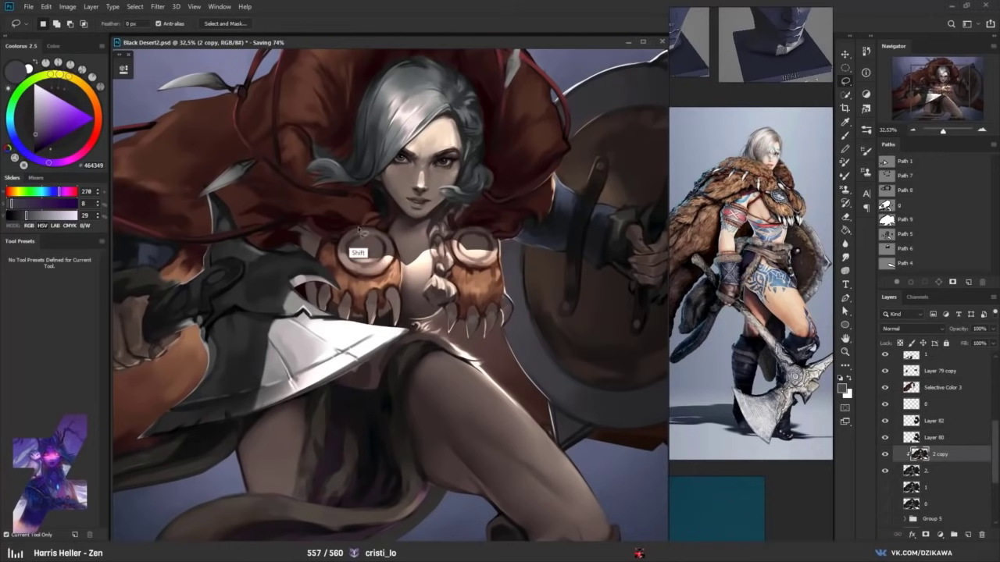
pyautogui.click(887, 176)
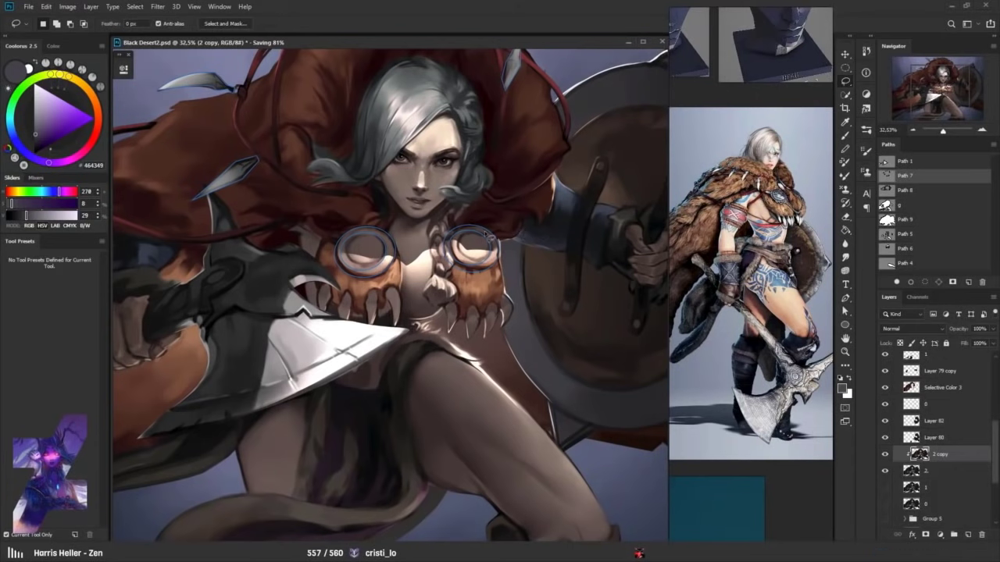
pyautogui.press('a')
pyautogui.click(480, 257)
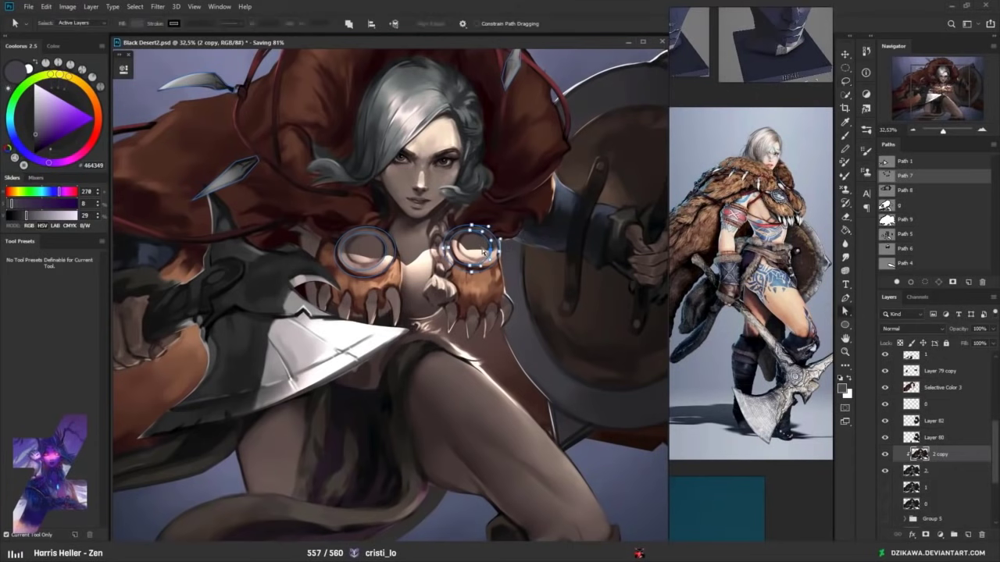
pyautogui.click(487, 247)
pyautogui.keyDown('ctrl'); pyautogui.click(478, 253); pyautogui.keyUp('ctrl')
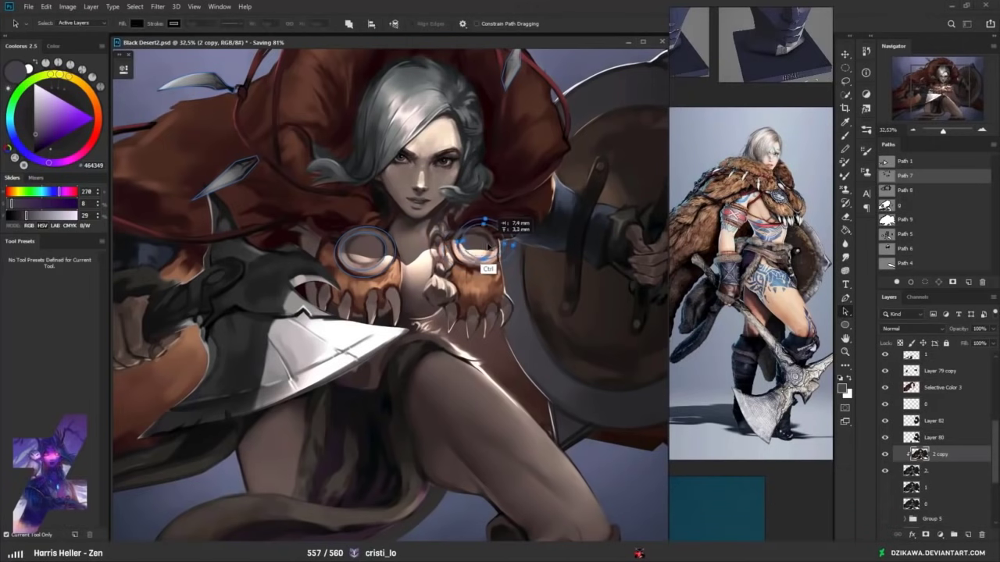
pyautogui.moveTo(475, 251)
pyautogui.mouseDown()
pyautogui.moveTo(500, 227)
pyautogui.moveTo(478, 254)
pyautogui.moveTo(508, 278)
pyautogui.moveTo(449, 263)
pyautogui.moveTo(500, 247)
pyautogui.mouseUp()
pyautogui.hotkey('ctrl', 't')
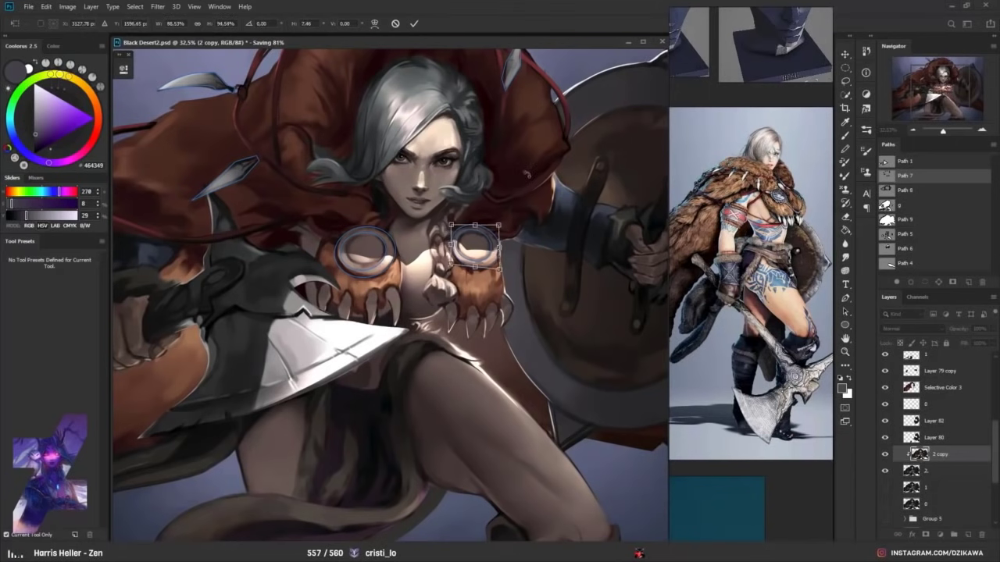
pyautogui.press('Return')
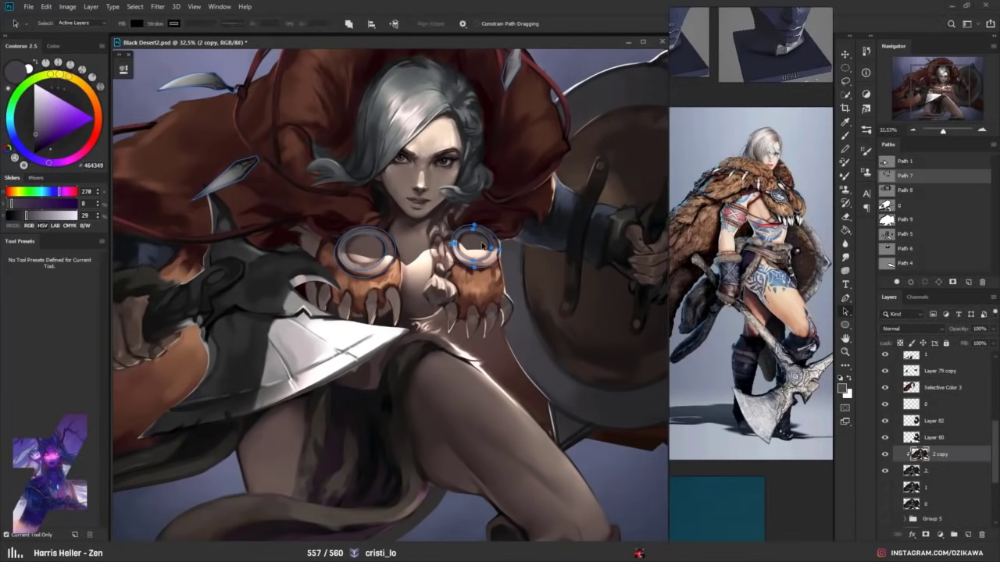
pyautogui.hotkey('ctrl', 'h')
pyautogui.moveTo(480, 250); pyautogui.dragTo(484, 250)
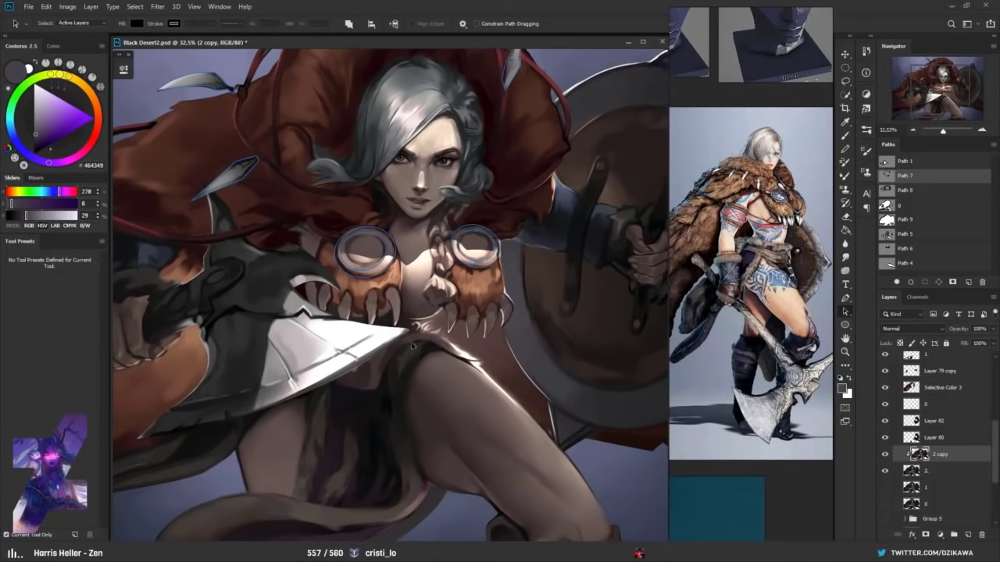
# - Scale, move and skew the left ring outline to fit the left pauldron, about 4.3° rotation
pyautogui.click(392, 248)
pyautogui.hotkey('ctrl', 't')
pyautogui.moveTo(397, 230); pyautogui.dragTo(370, 256)
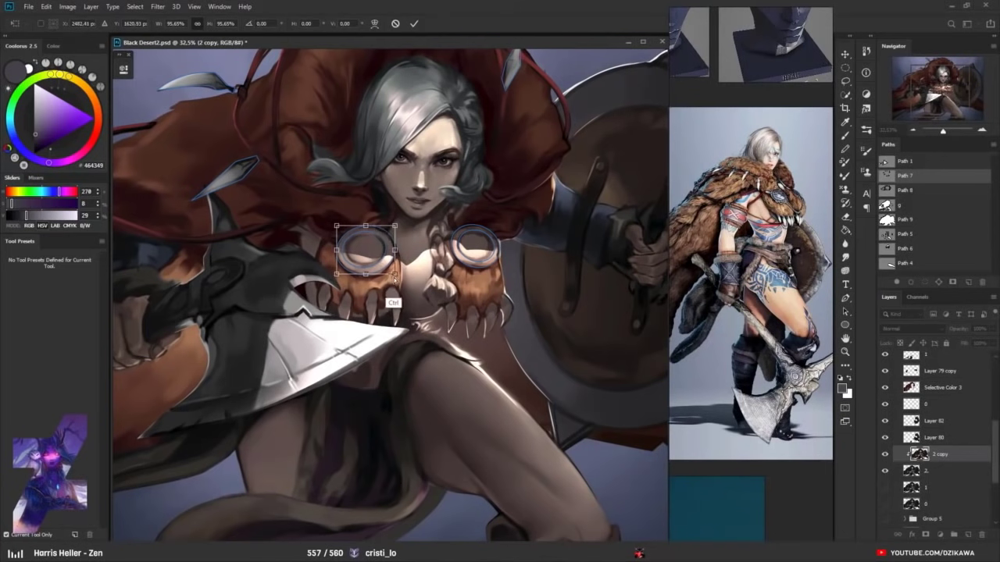
pyautogui.moveTo(396, 275); pyautogui.dragTo(366, 274)
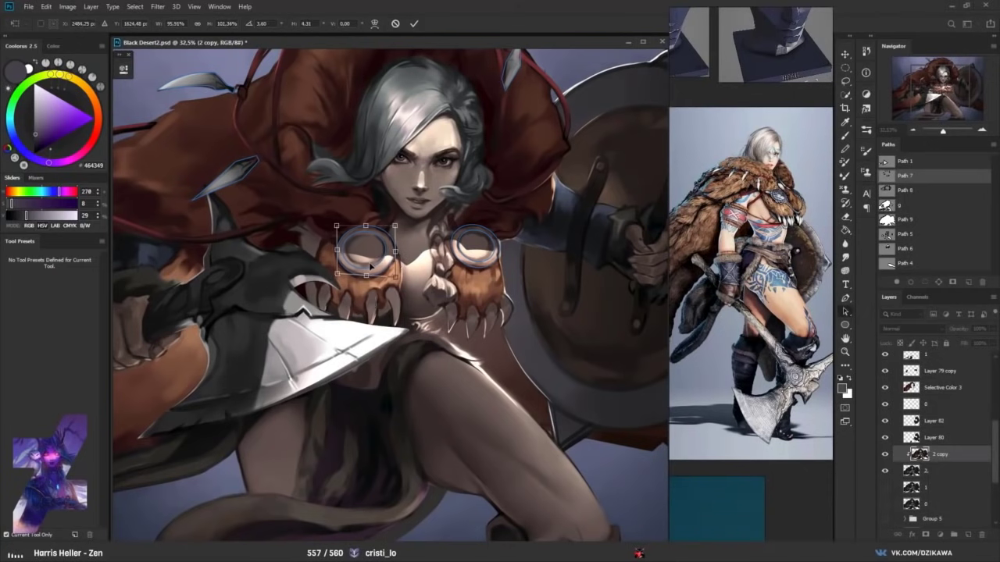
pyautogui.press('Return')
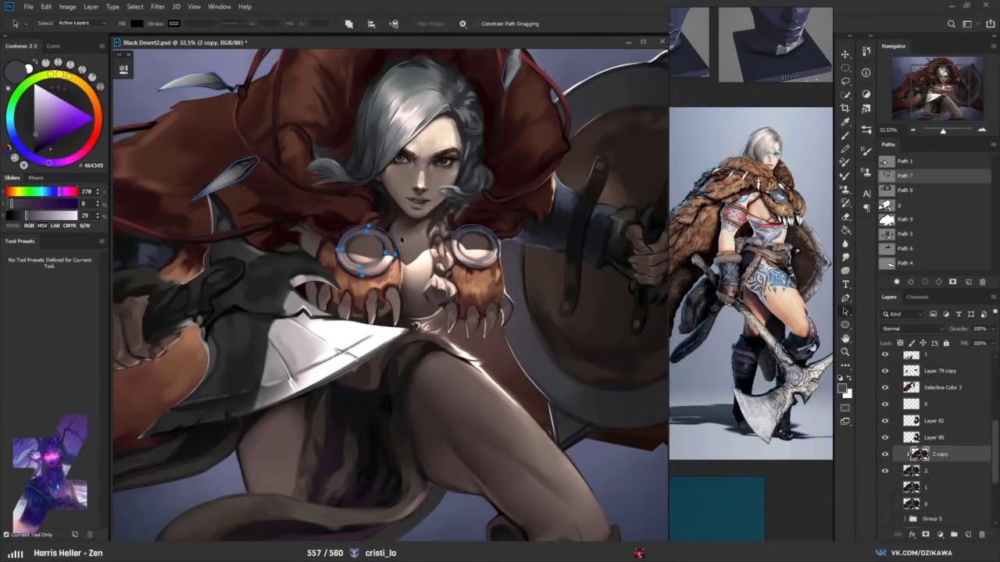
# - Make the ring outline narrower and shorter with a free transform
pyautogui.click(386, 246)
pyautogui.hotkey('ctrl', 't')
pyautogui.moveTo(341, 249); pyautogui.dragTo(362, 260)
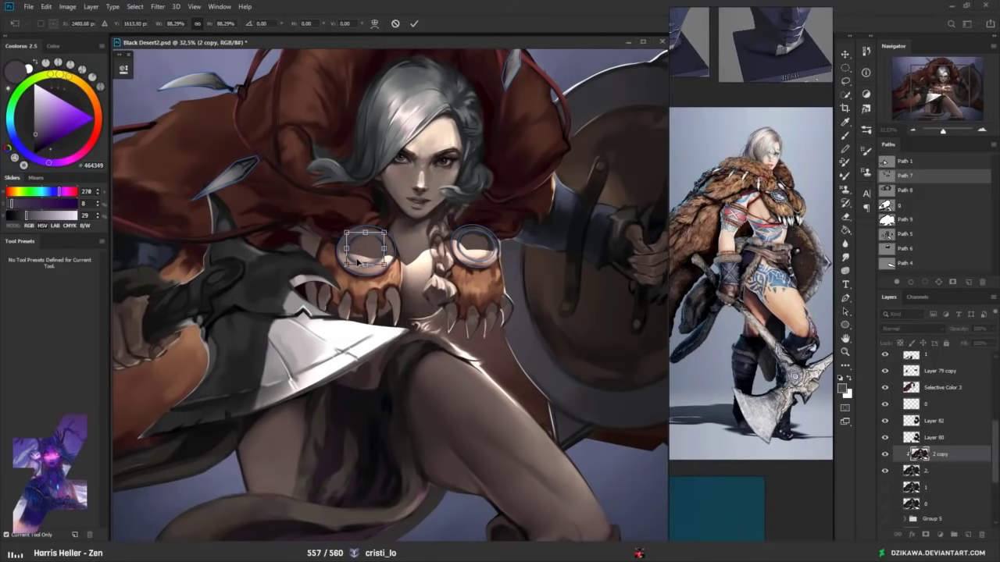
pyautogui.press('Return')
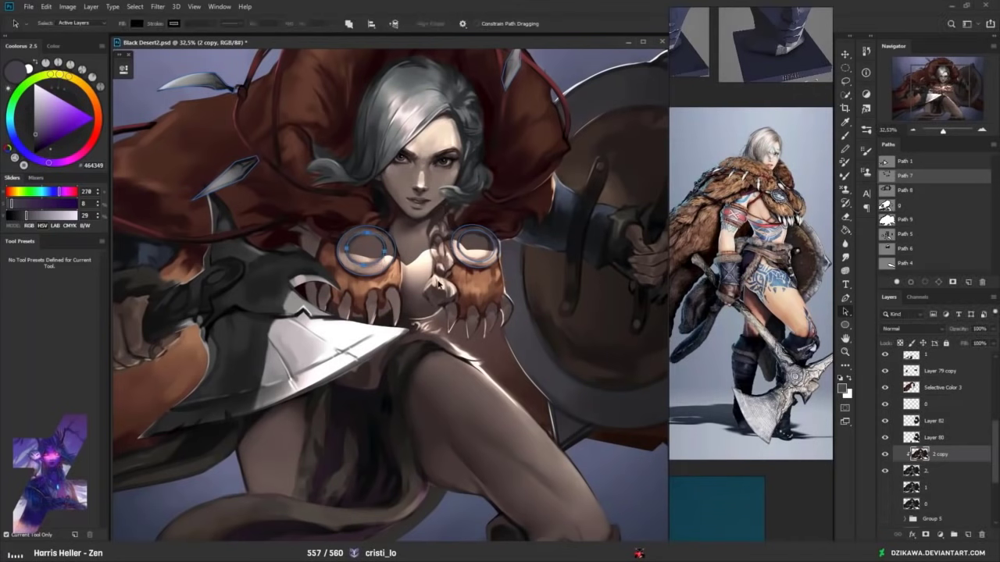
# - Select both ring outlines and load them as a selection
pyautogui.press('a')
pyautogui.hotkey('ctrl', '0')
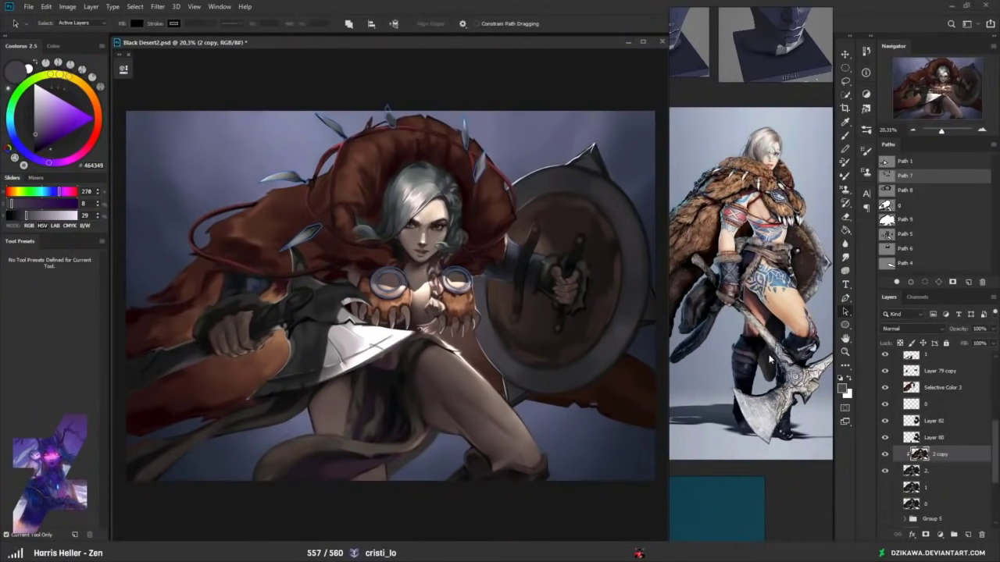
pyautogui.press('z')
pyautogui.moveTo(500, 313); pyautogui.dragTo(521, 312)
pyautogui.press('a')
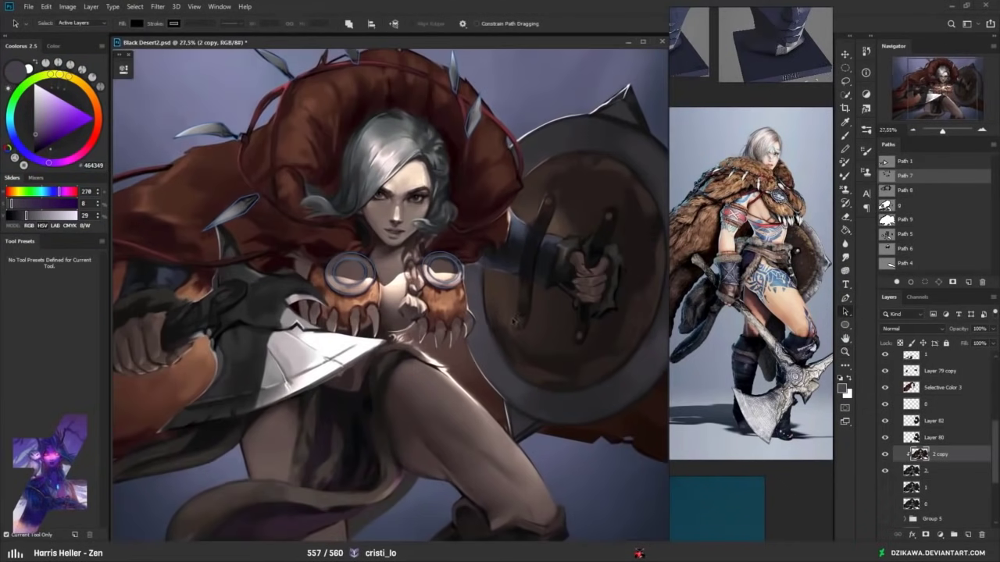
pyautogui.click(455, 264)
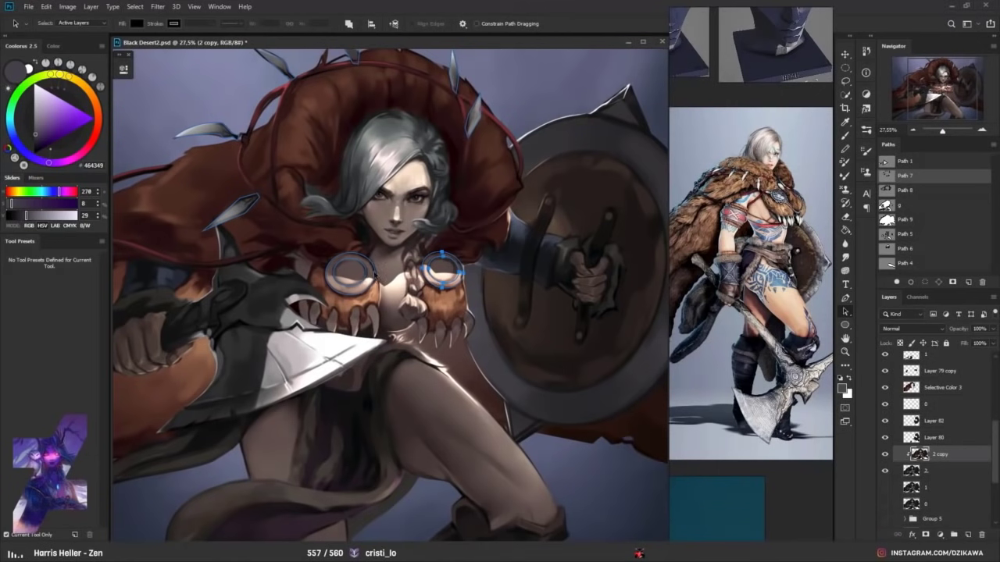
pyautogui.click(350, 294)
pyautogui.keyDown('shift'); pyautogui.click(464, 269); pyautogui.keyUp('shift')
pyautogui.click(925, 281)
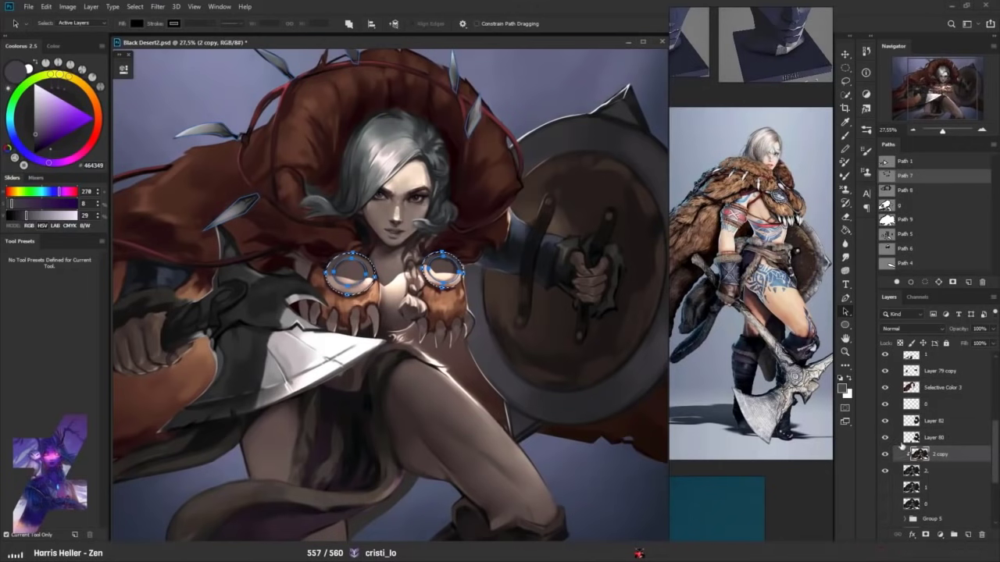
pyautogui.click(924, 273)
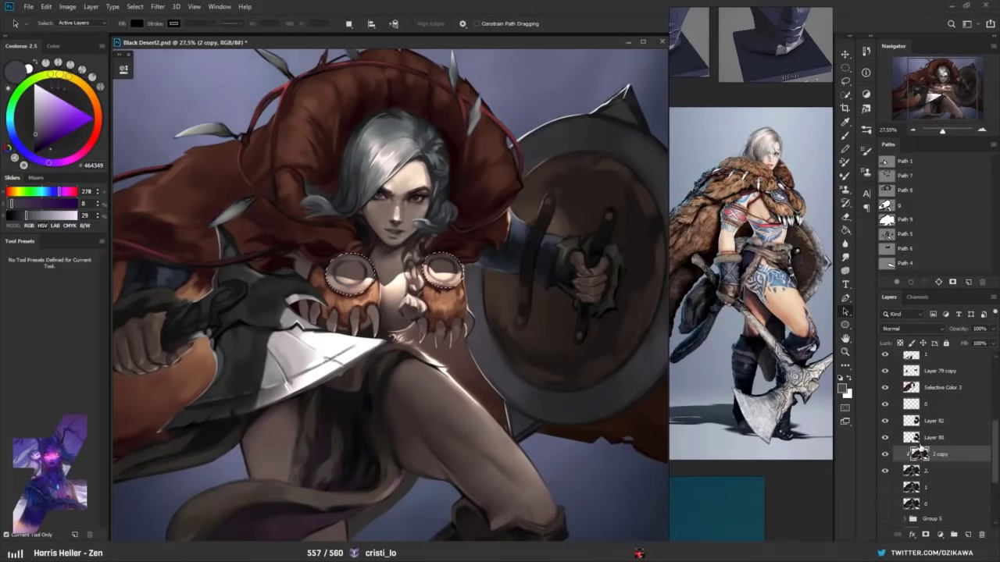
# - Copy the ring areas to new Layer 83 and move it above Selective Color 3
pyautogui.hotkey('ctrl', 'd')
pyautogui.hotkey('ctrl', 'shift', 'alt', 'n')
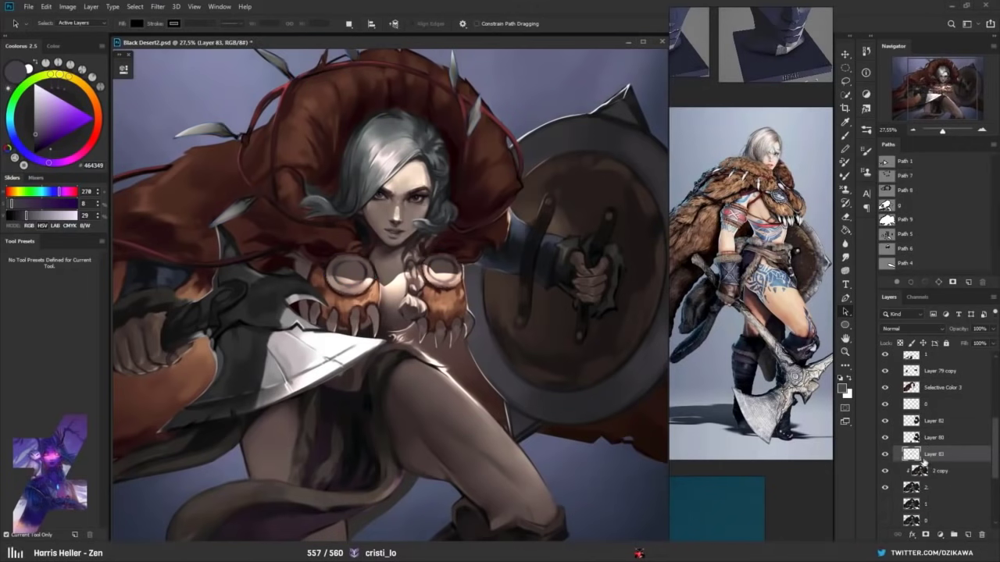
pyautogui.click(885, 455)
pyautogui.click(886, 455)
pyautogui.moveTo(912, 453); pyautogui.dragTo(924, 387)
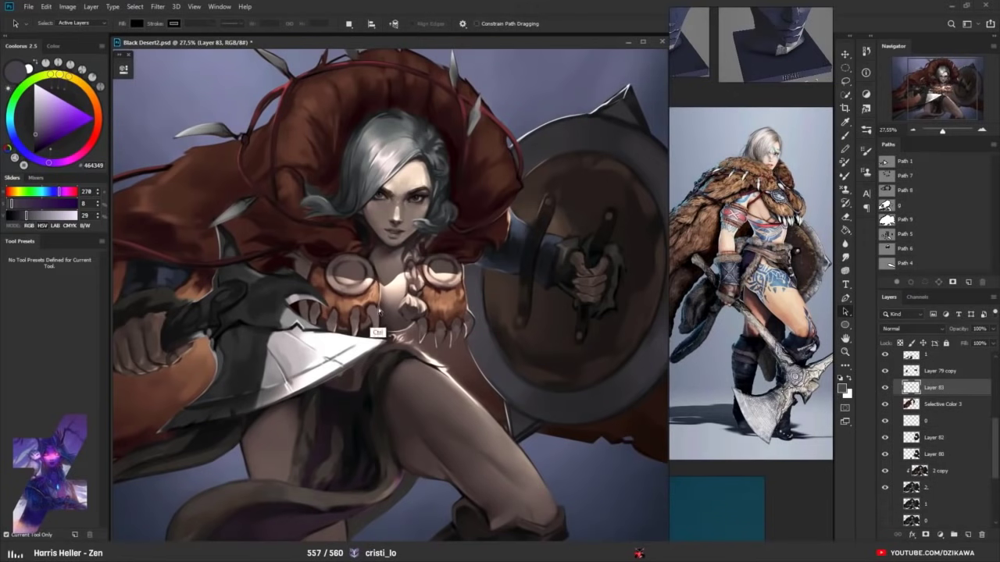
# - Colorize the two rings purple: Hue 270, Saturation 25, Lightness reset to 0
pyautogui.press('ctrl')
pyautogui.hotkey('ctrl', 'u')
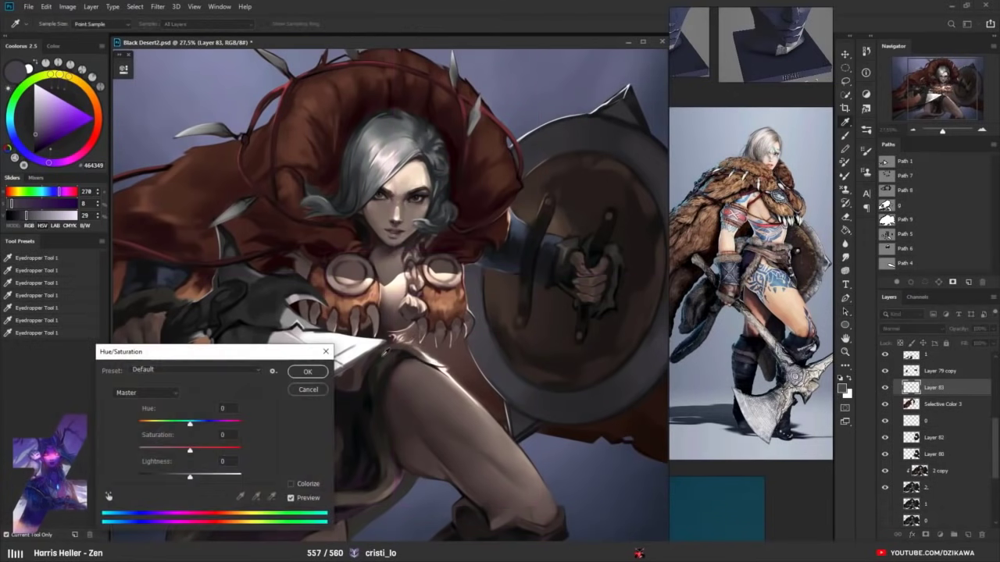
pyautogui.click(290, 484)
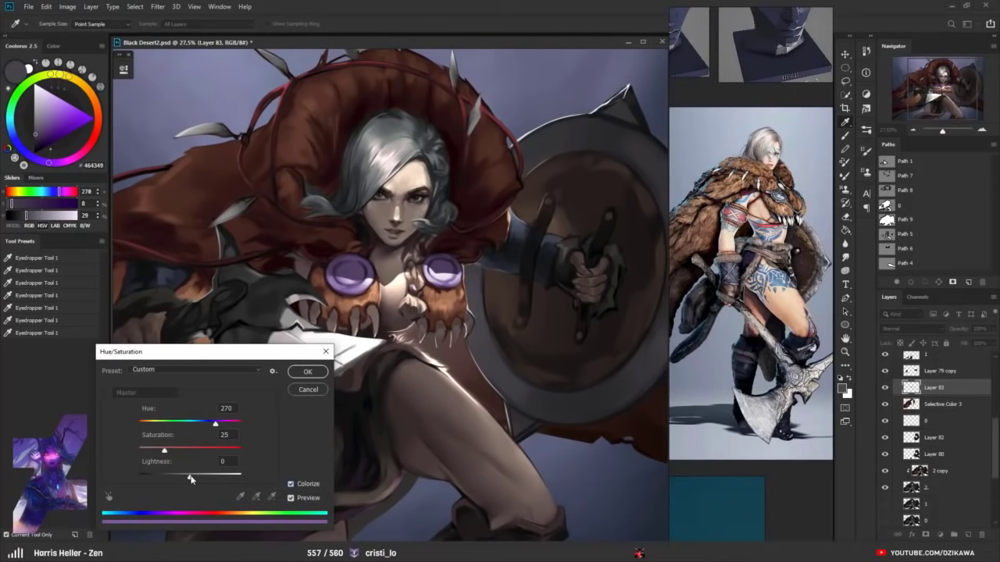
pyautogui.moveTo(190, 476)
pyautogui.mouseDown()
pyautogui.moveTo(205, 476)
pyautogui.moveTo(183, 476)
pyautogui.mouseUp()
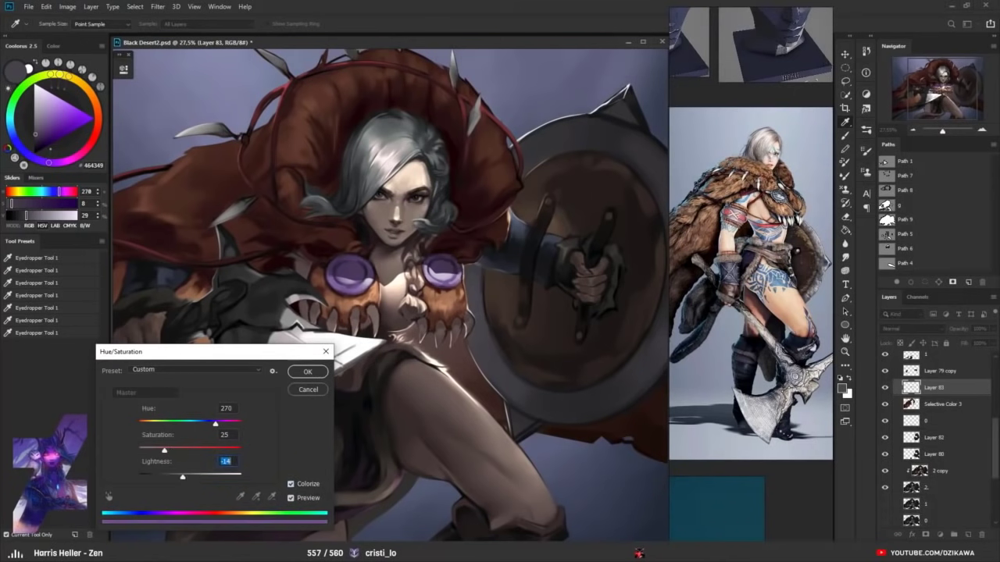
pyautogui.click(189, 477)
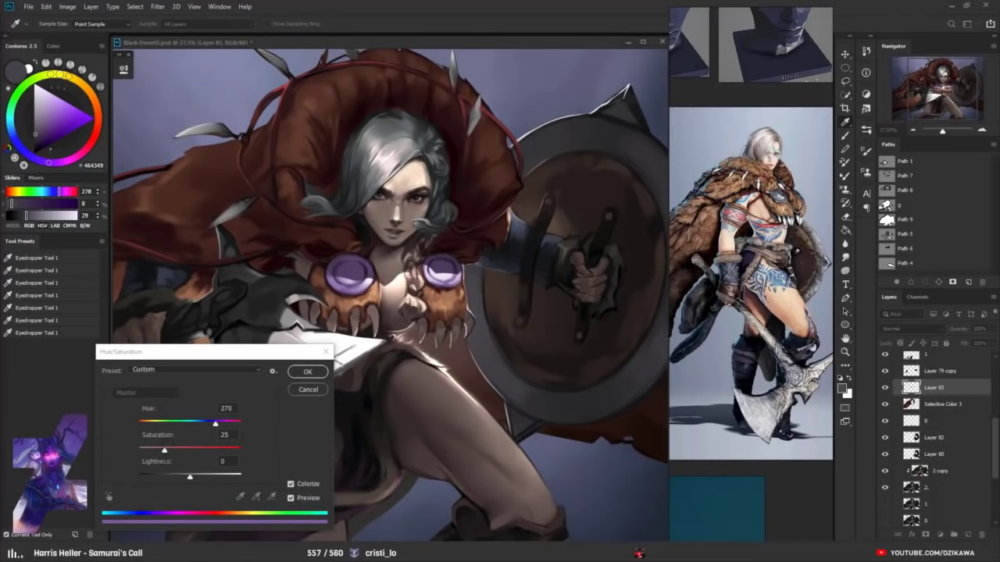
# - Set the ring tint to hue 228, saturation 6, lightness 0 in Hue/Saturation
pyautogui.moveTo(164, 451); pyautogui.dragTo(147, 451)
pyautogui.moveTo(216, 423); pyautogui.dragTo(194, 422)
pyautogui.moveTo(146, 451); pyautogui.dragTo(143, 451)
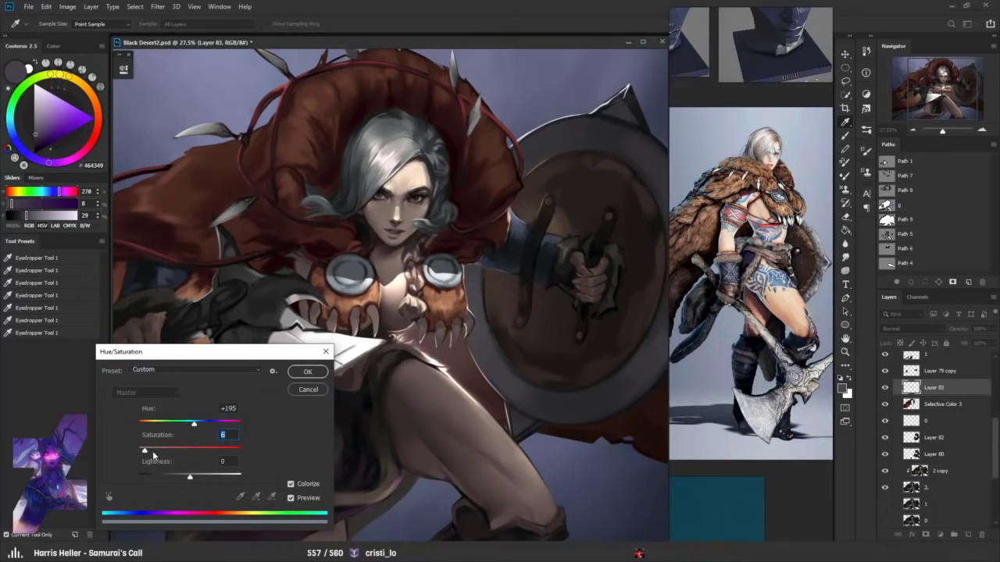
pyautogui.moveTo(196, 427); pyautogui.dragTo(200, 424)
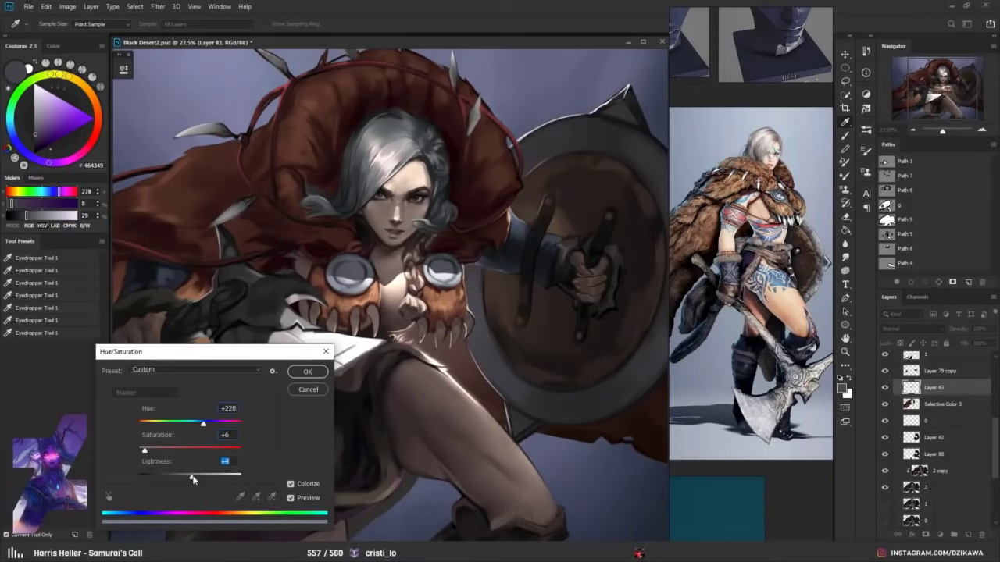
pyautogui.moveTo(193, 480); pyautogui.dragTo(193, 480)
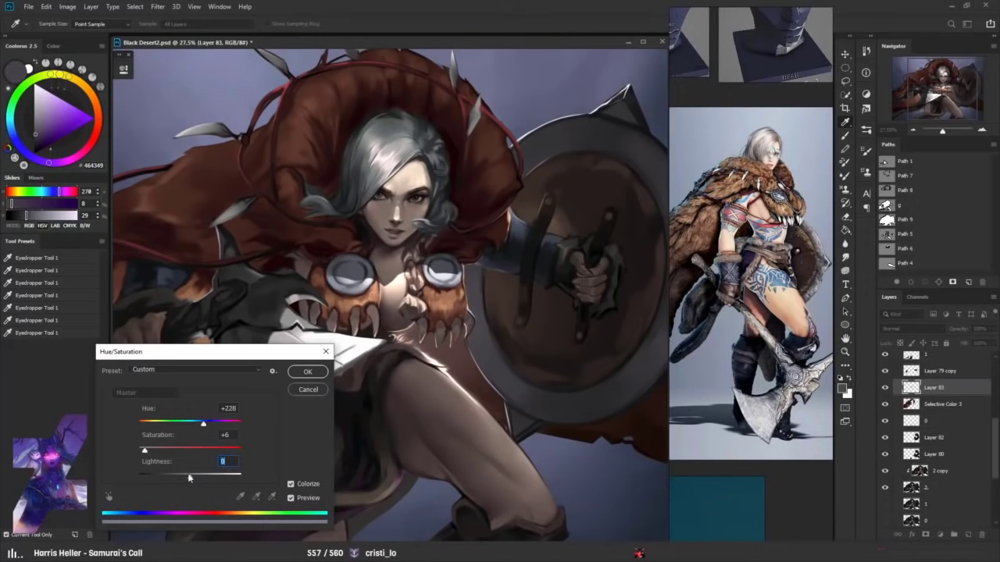
# - Apply the grey-blue ring tint, then hide the ring layer to compare
pyautogui.click(308, 373)
pyautogui.press('v')
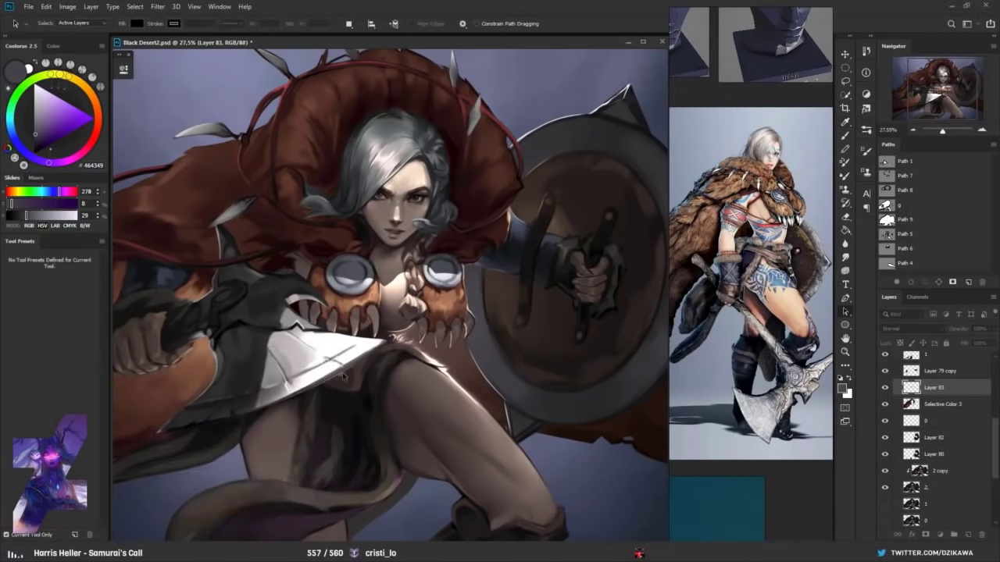
pyautogui.click(885, 388)
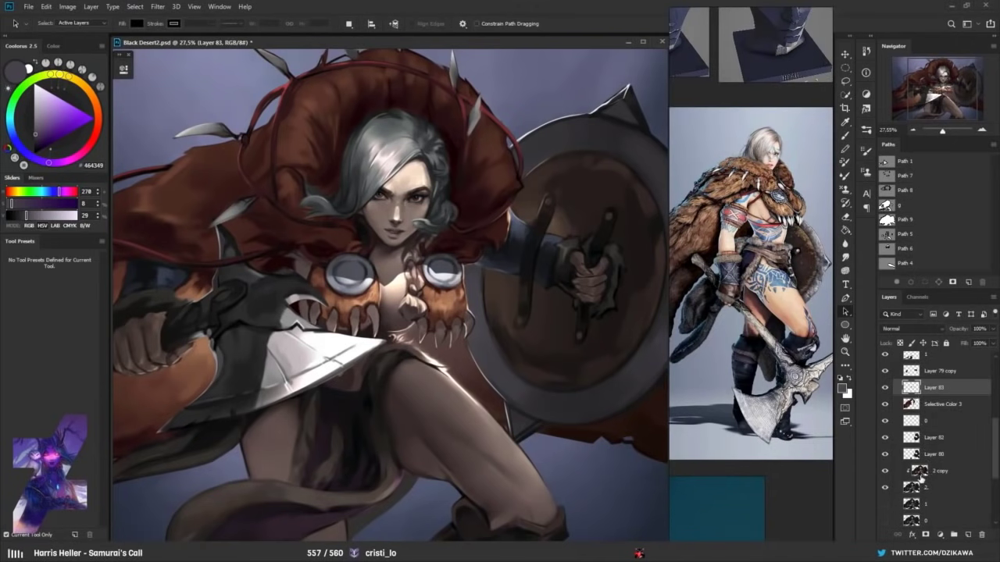
# - On the 2 copy layer, lasso the claws below the left fur pauldron
pyautogui.click(920, 471)
pyautogui.scroll(5, 279, 311)
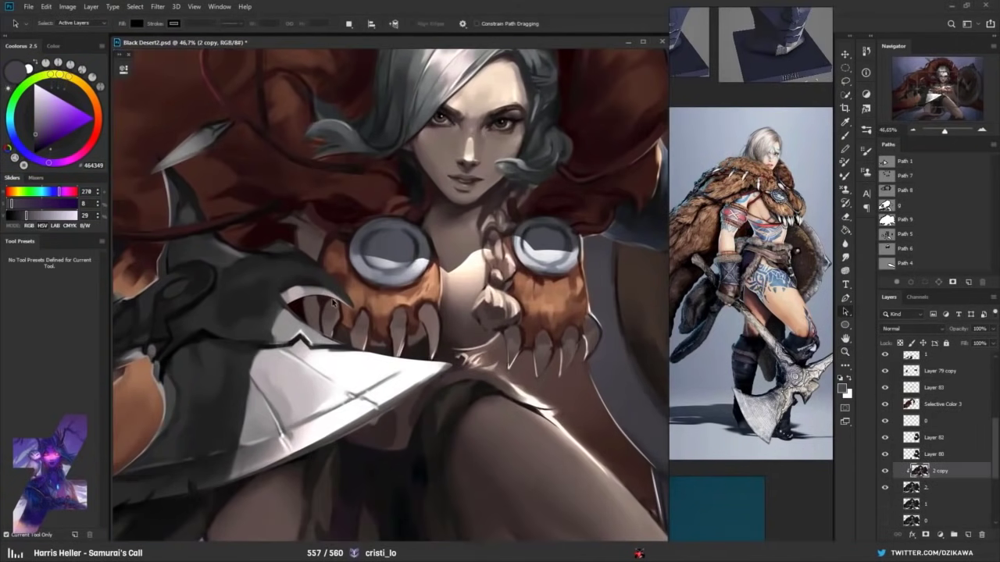
pyautogui.press('l')
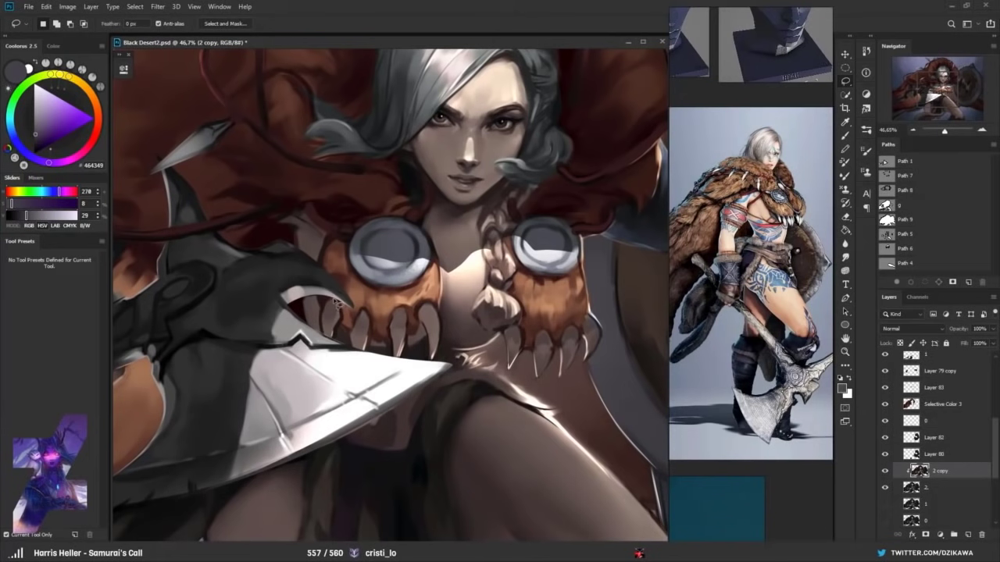
pyautogui.moveTo(335, 356); pyautogui.dragTo(356, 302)
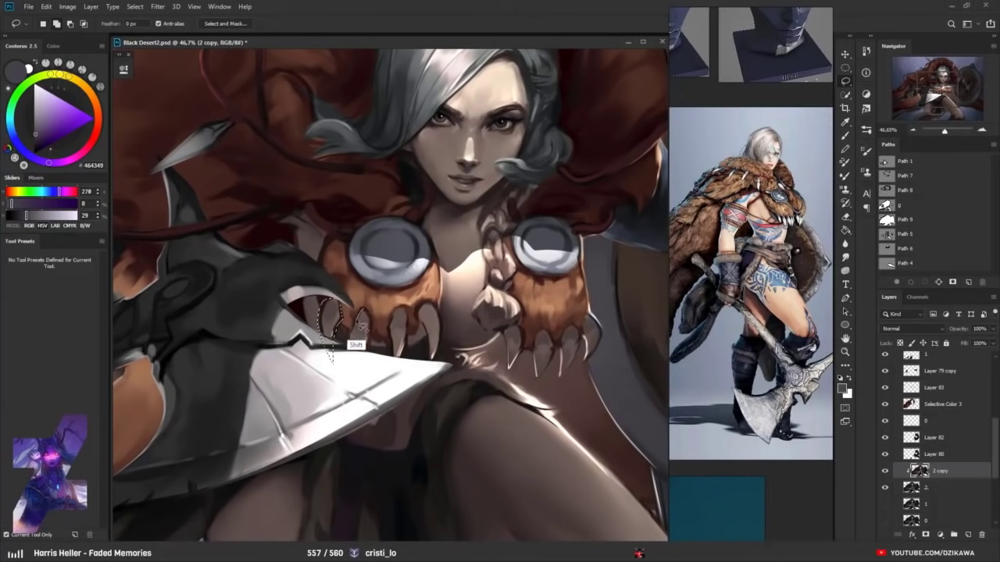
pyautogui.moveTo(363, 312)
pyautogui.mouseDown()
pyautogui.moveTo(368, 364)
pyautogui.moveTo(361, 313)
pyautogui.moveTo(408, 311)
pyautogui.moveTo(431, 369)
pyautogui.moveTo(433, 305)
pyautogui.mouseUp()
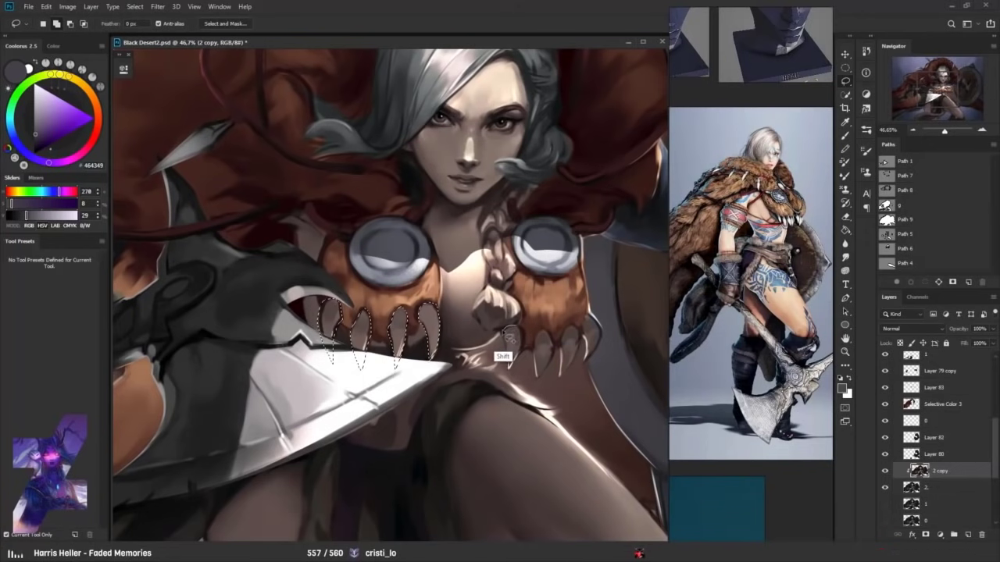